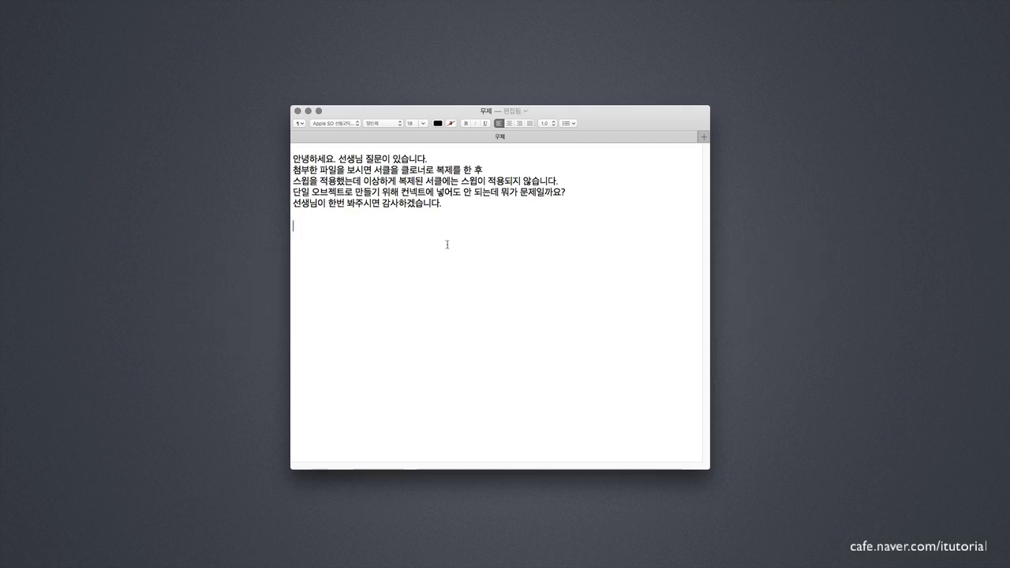
# - Switch to Cinema 4D and enable the Cloner and Connect objects above the Circle spline
pyautogui.press('super+Tab')
pyautogui.press('super+Tab')
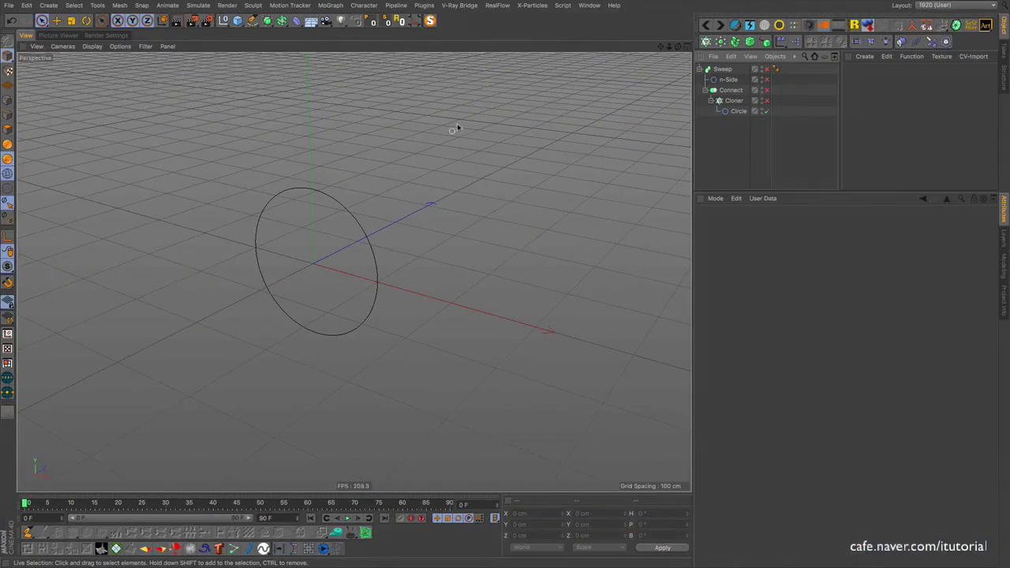
pyautogui.click(740, 112)
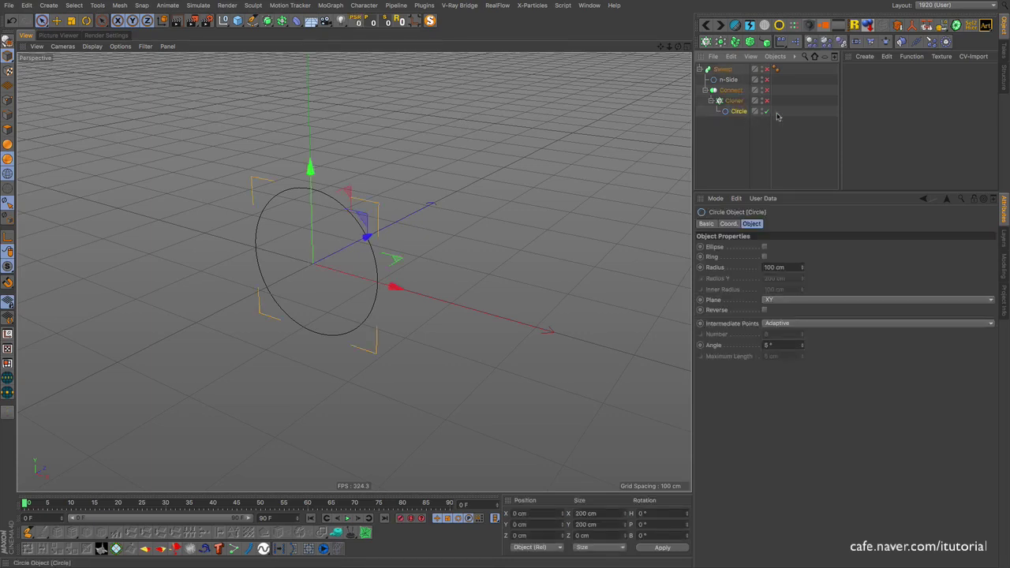
pyautogui.click(767, 101)
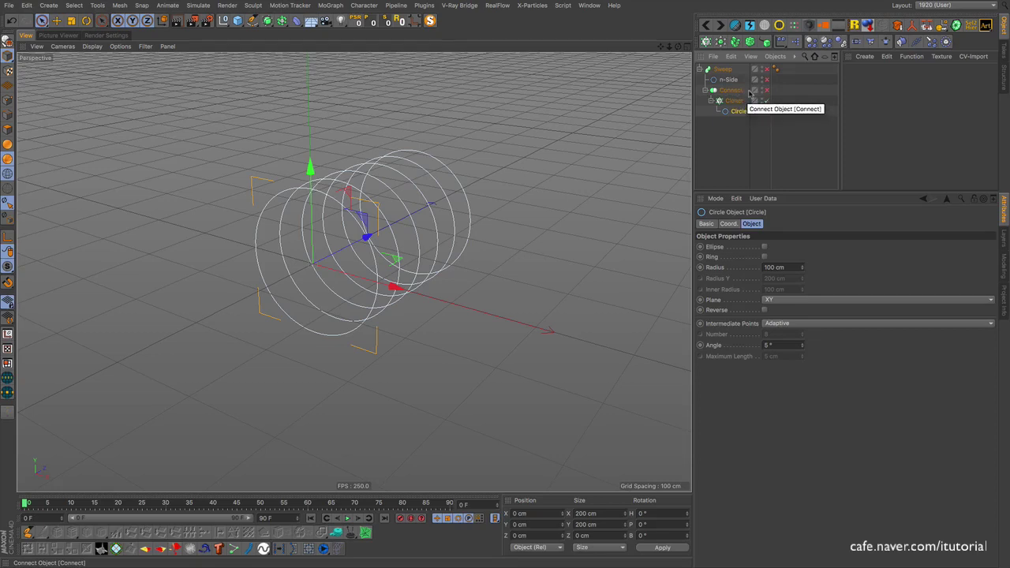
pyautogui.click(767, 93)
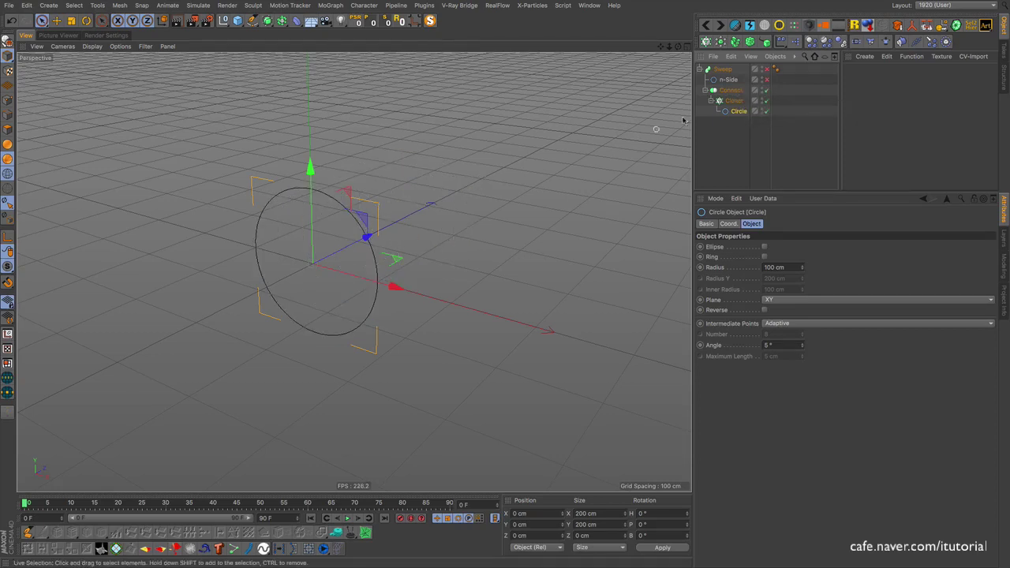
# - Test the Sweep and n-Side profile on and off, and compare the circle clones with Connect enabled and disabled
pyautogui.click(767, 79)
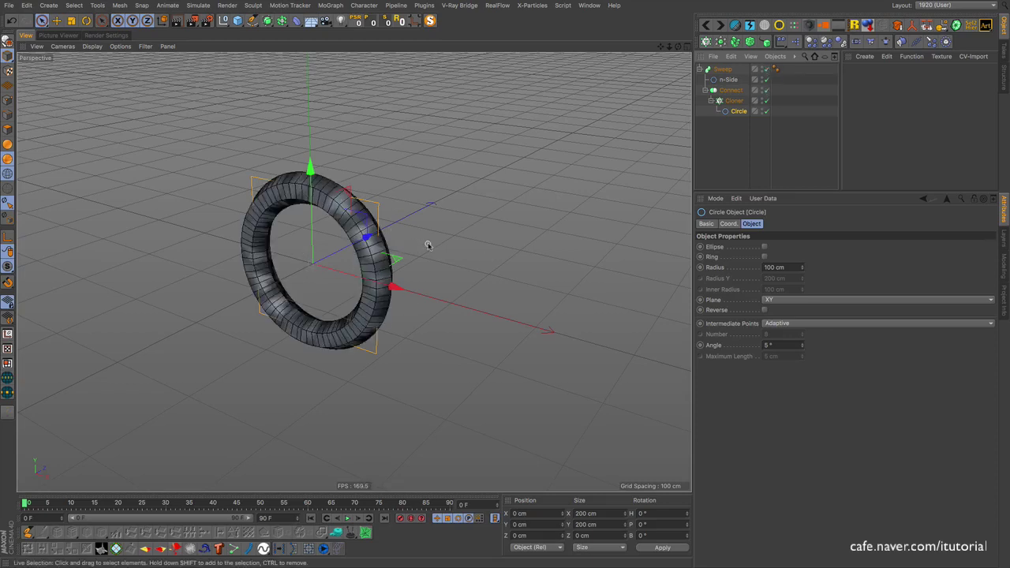
pyautogui.click(767, 79)
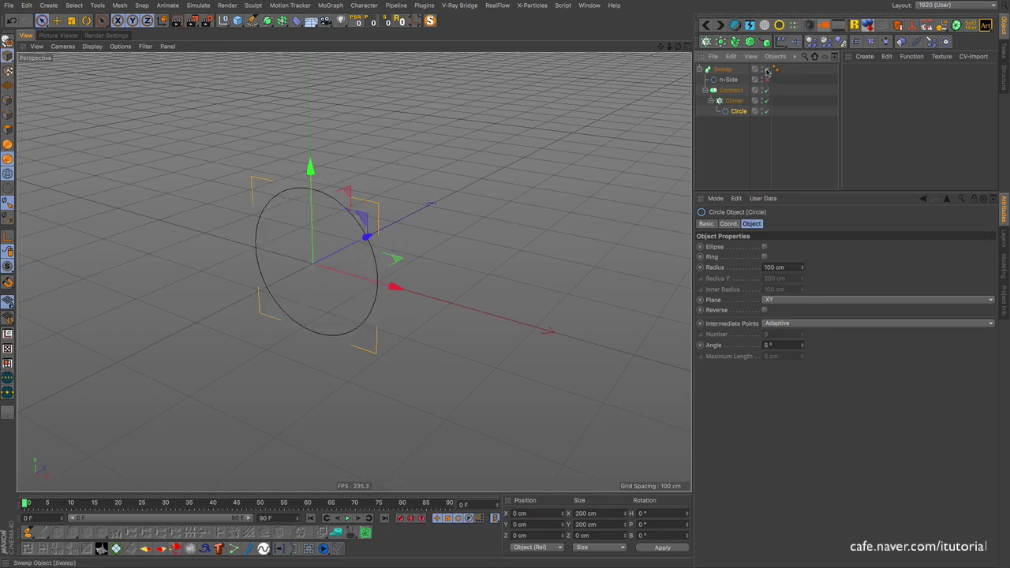
pyautogui.click(730, 90)
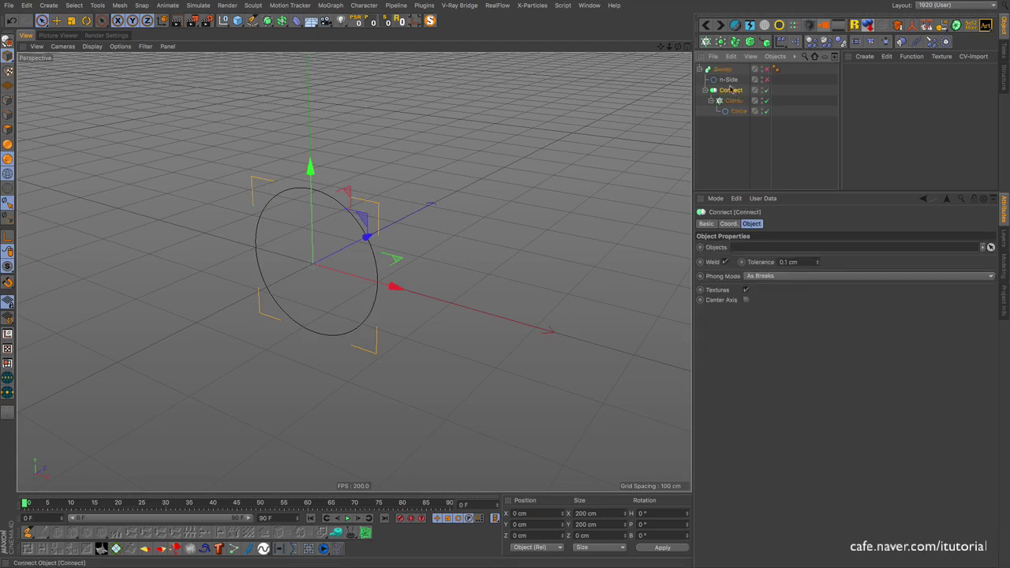
pyautogui.click(767, 91)
pyautogui.click(768, 91)
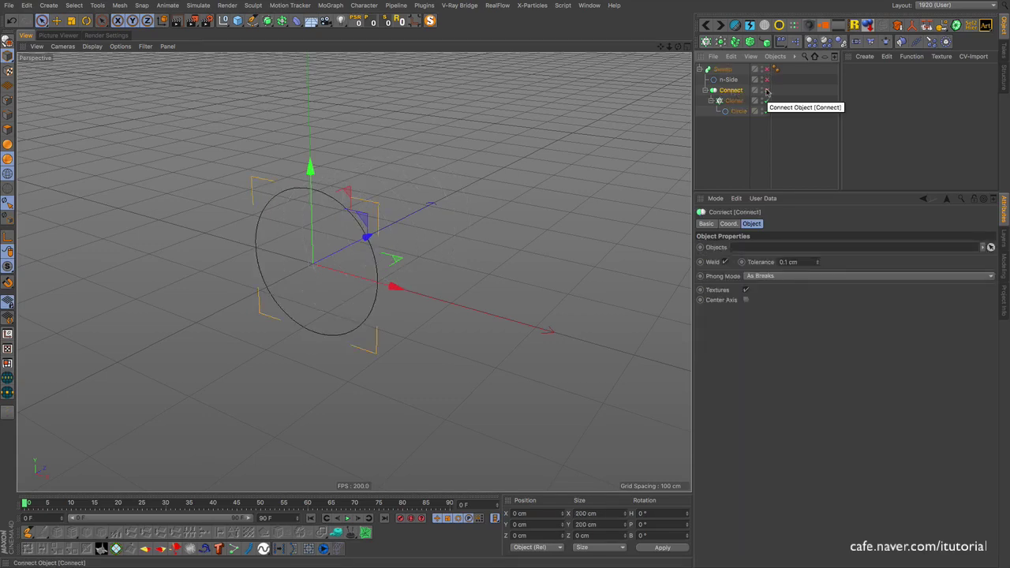
pyautogui.click(767, 91)
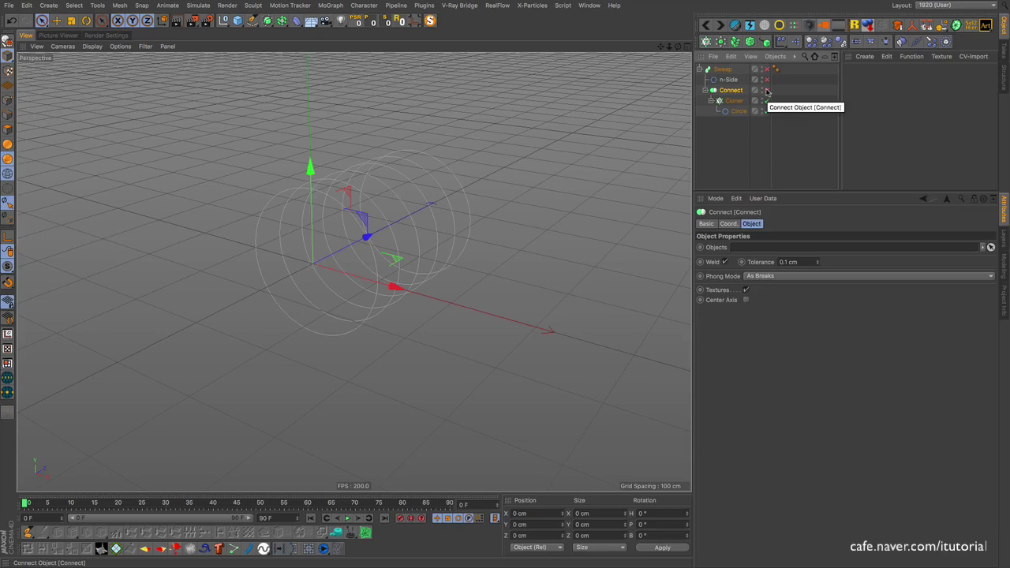
pyautogui.click(767, 91)
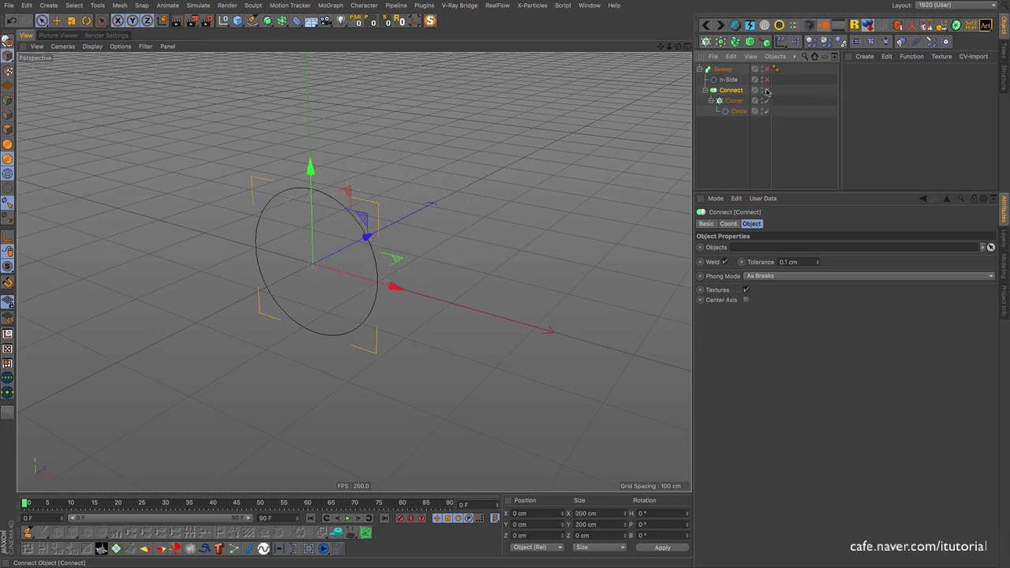
pyautogui.click(767, 91)
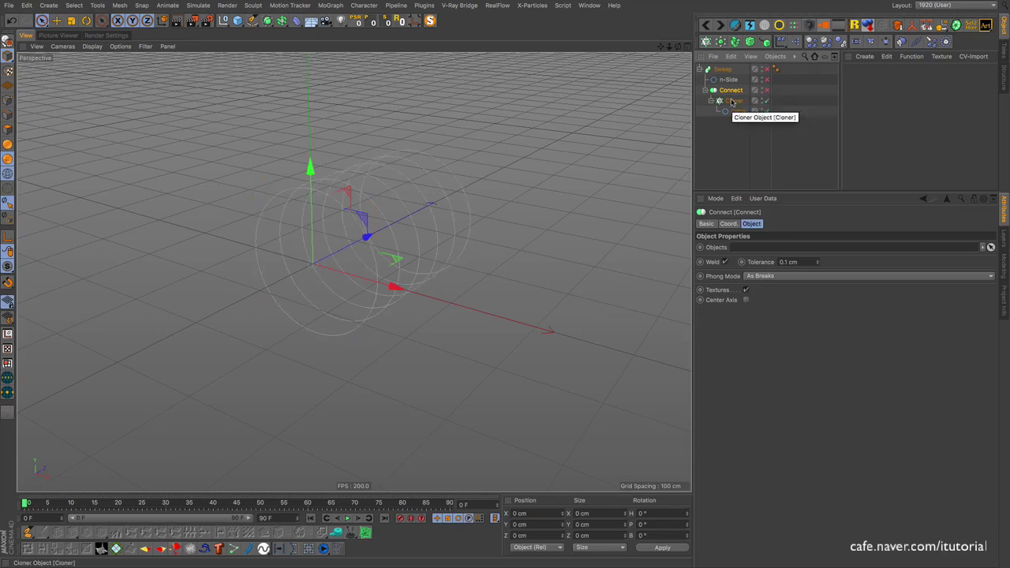
# - Turn off Render Instances for the Cloner that duplicates the Circle
pyautogui.click(732, 102)
pyautogui.click(776, 224)
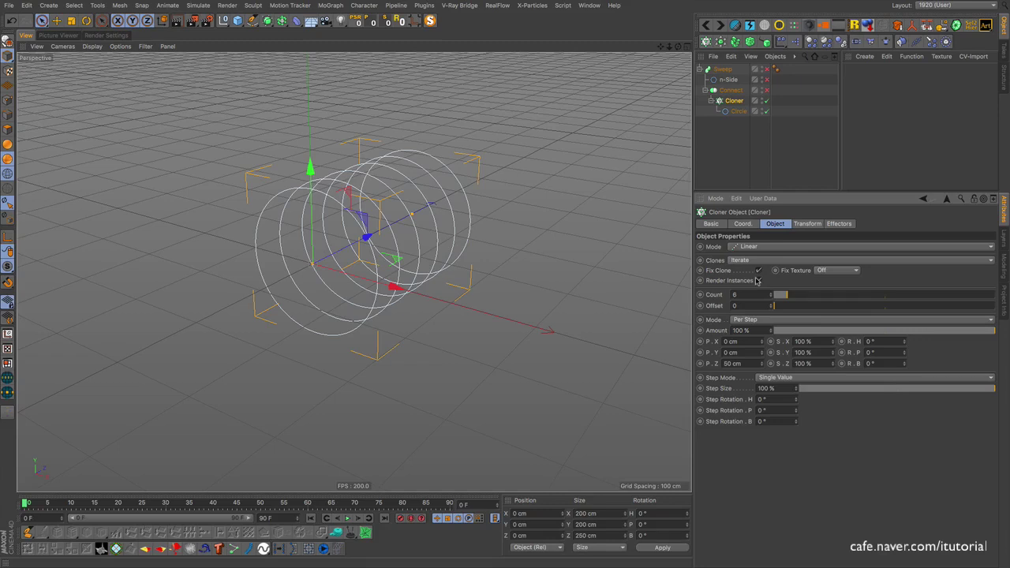
pyautogui.click(758, 281)
# - Enable the Connect, Sweep and n-Side objects so all cloned circles are swept, and view the rings from another angle
pyautogui.click(769, 91)
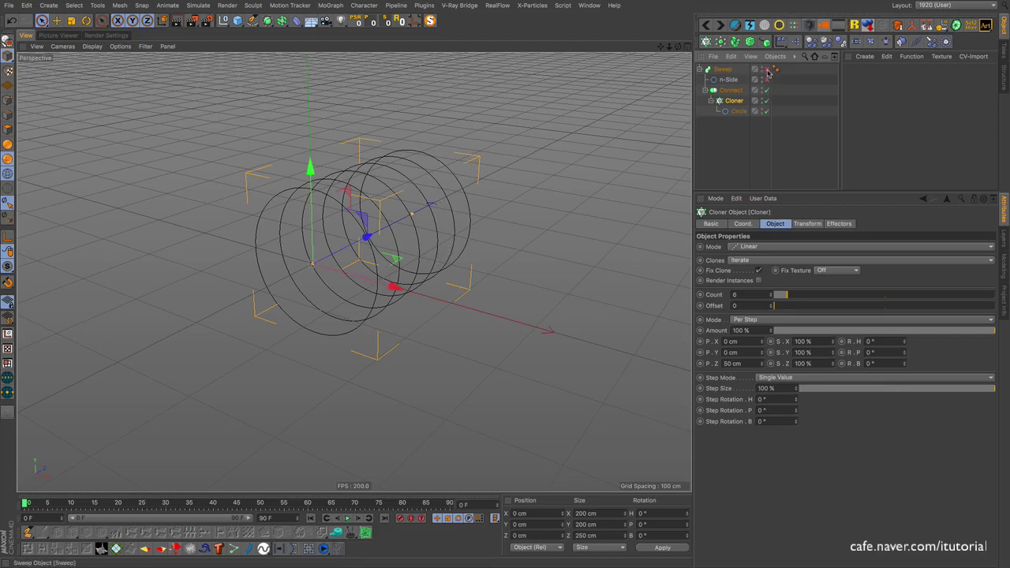
pyautogui.click(769, 70)
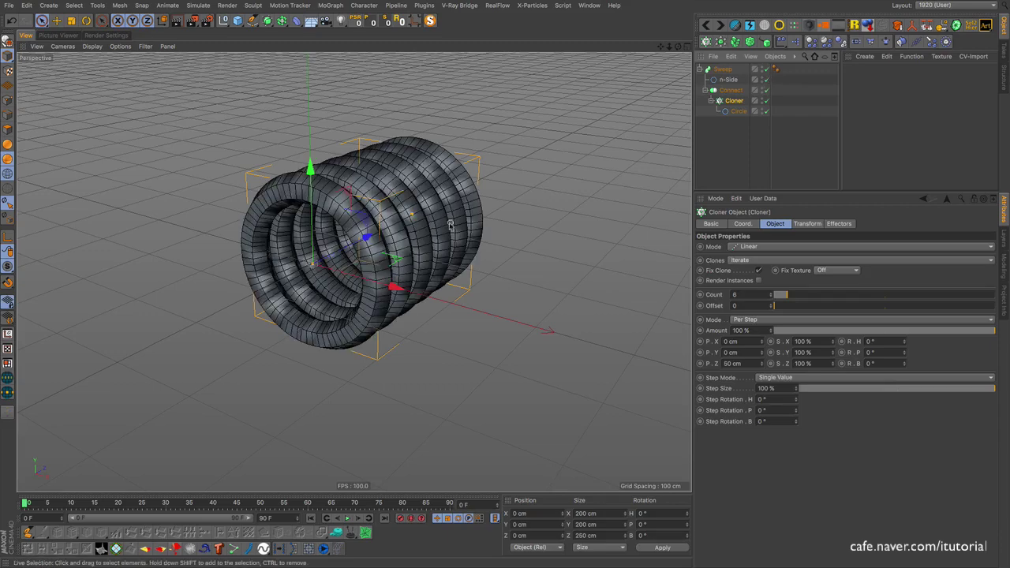
pyautogui.keyDown('alt'); pyautogui.moveTo(418, 236); pyautogui.dragTo(470, 224); pyautogui.keyUp('alt')
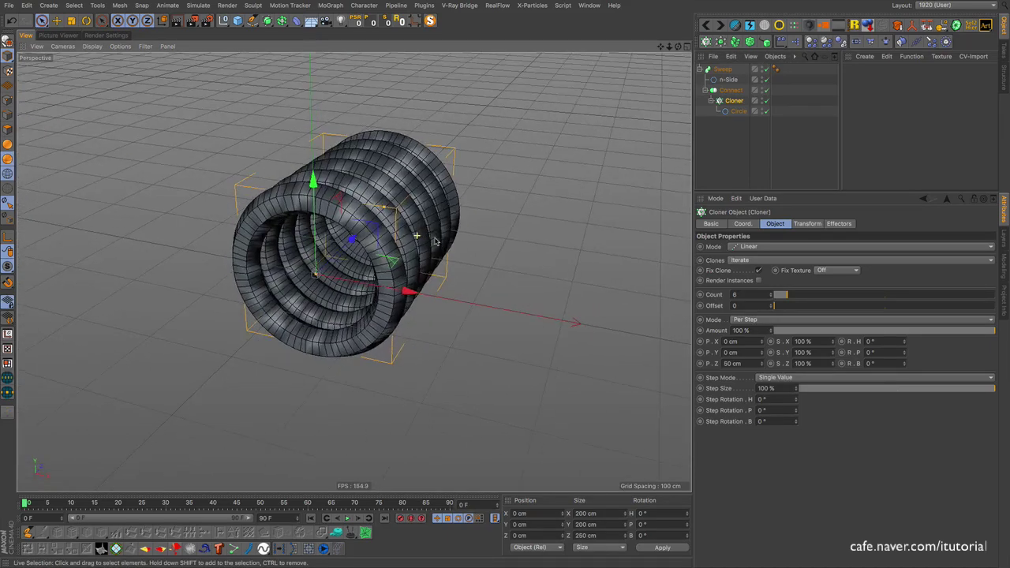
# - Switch to the next open project and compare its single Plane with the cloned grid by toggling the Cloner
pyautogui.click(720, 26)
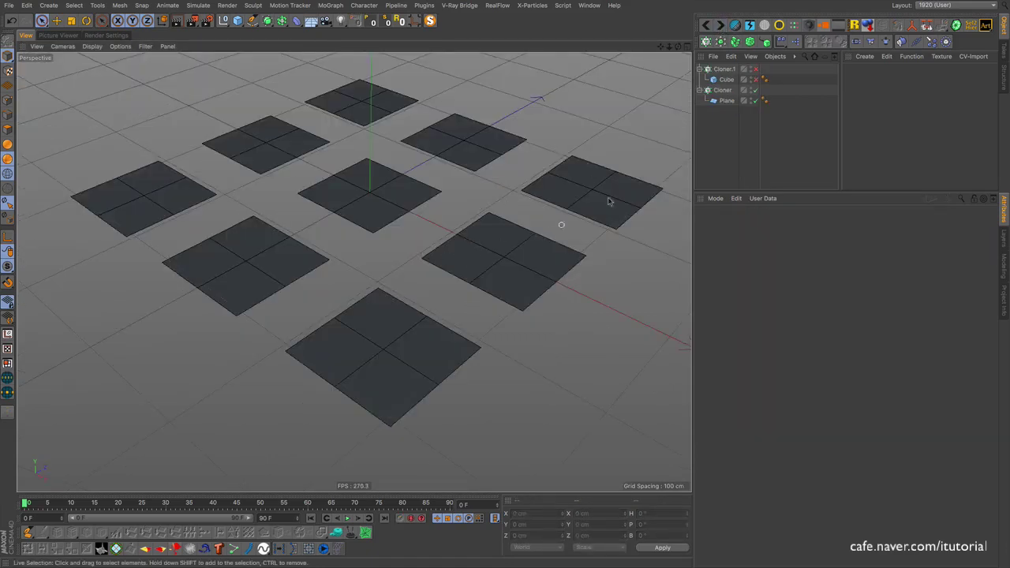
pyautogui.click(726, 101)
pyautogui.click(755, 90)
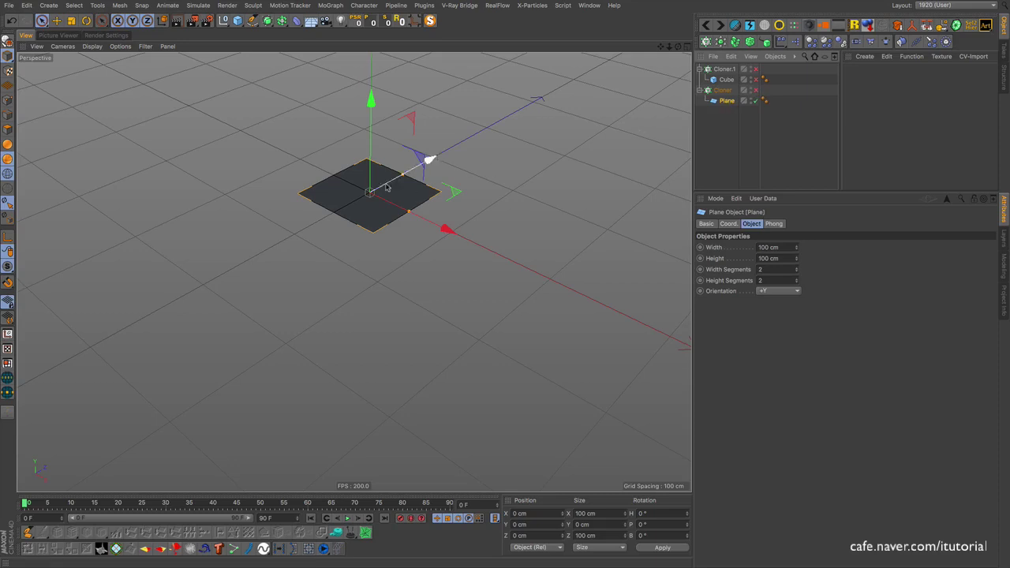
pyautogui.moveTo(363, 219)
pyautogui.keyDown('alt'); pyautogui.mouseDown()
pyautogui.moveTo(347, 277)
pyautogui.moveTo(381, 287)
pyautogui.moveTo(365, 219)
pyautogui.mouseUp(); pyautogui.keyUp('alt')
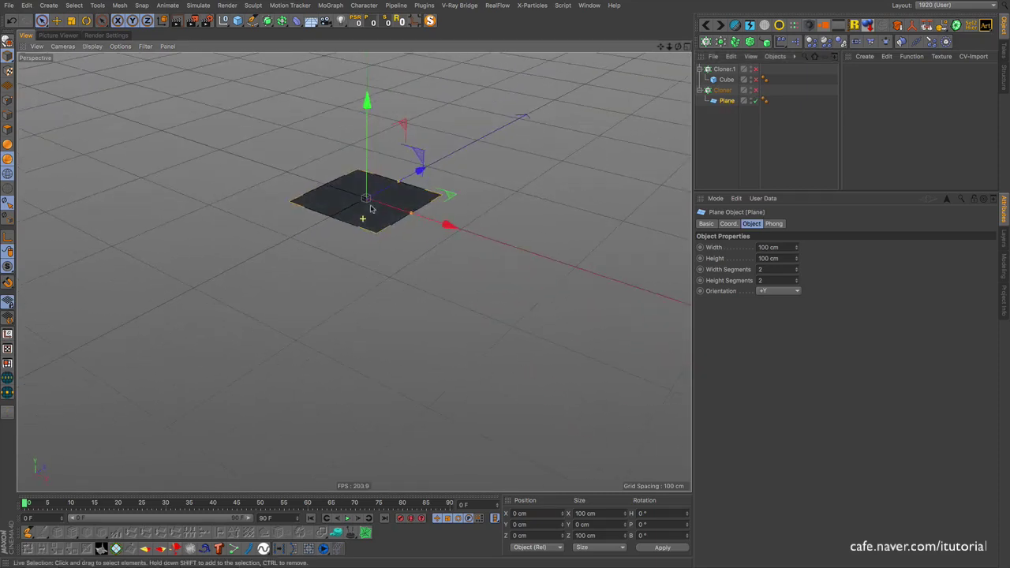
pyautogui.click(732, 91)
pyautogui.click(754, 90)
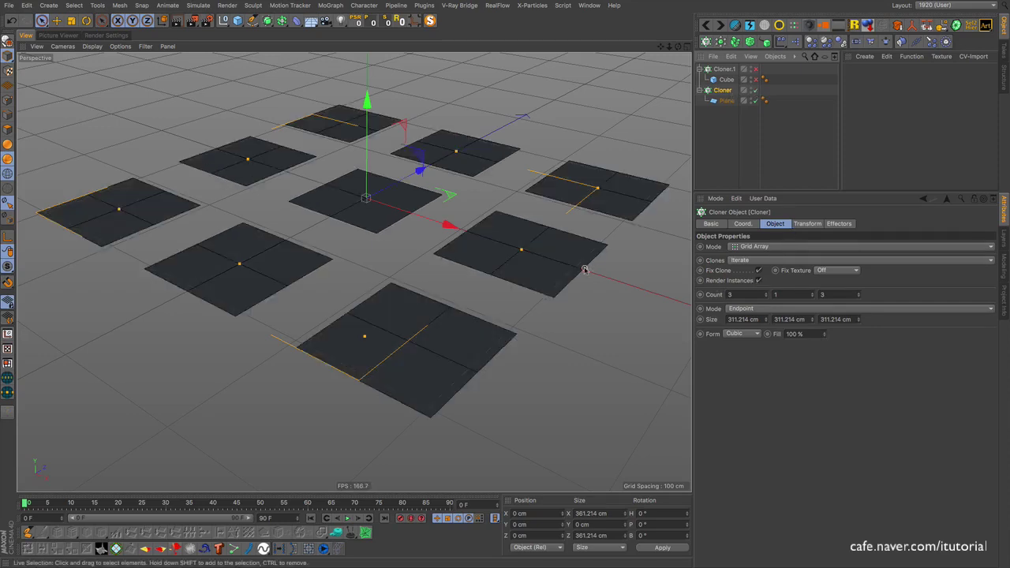
pyautogui.scroll(-4, 473, 241)
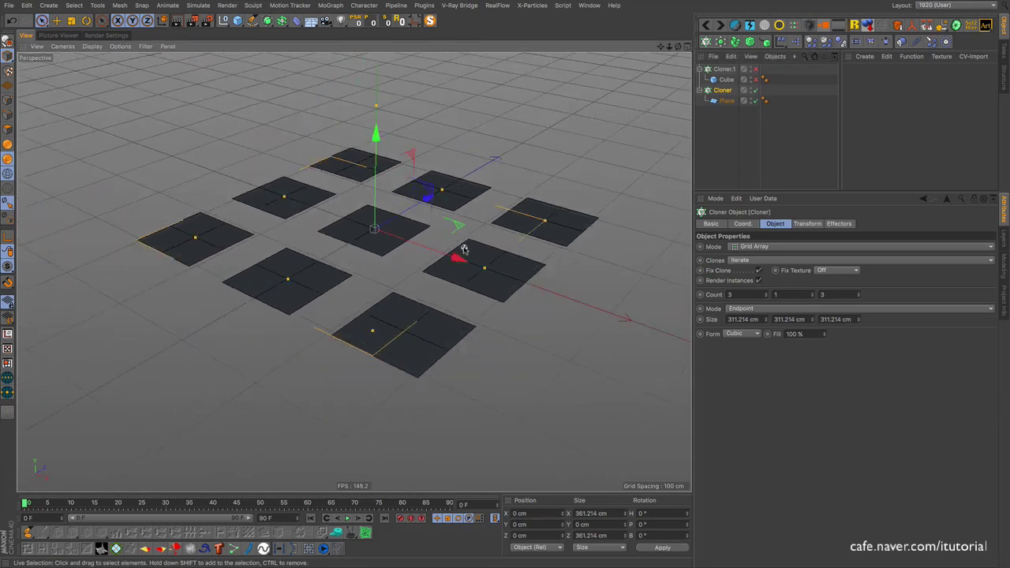
pyautogui.keyDown('alt'); pyautogui.moveTo(464, 249); pyautogui.dragTo(437, 267); pyautogui.keyUp('alt')
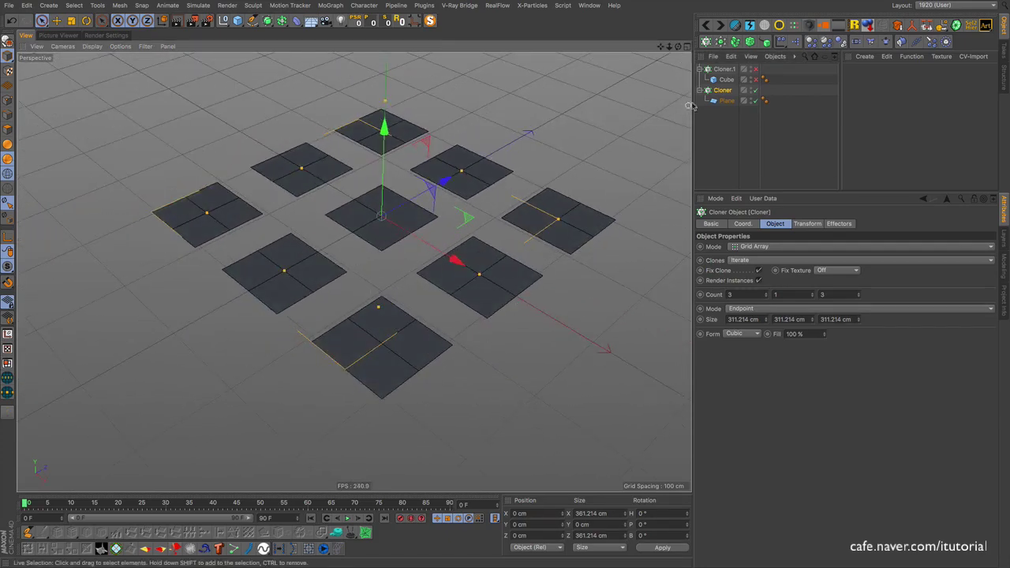
# - Enable the Cube and its parent Cloner.1, which distributes clones over the Cloner object's vertices
pyautogui.click(728, 80)
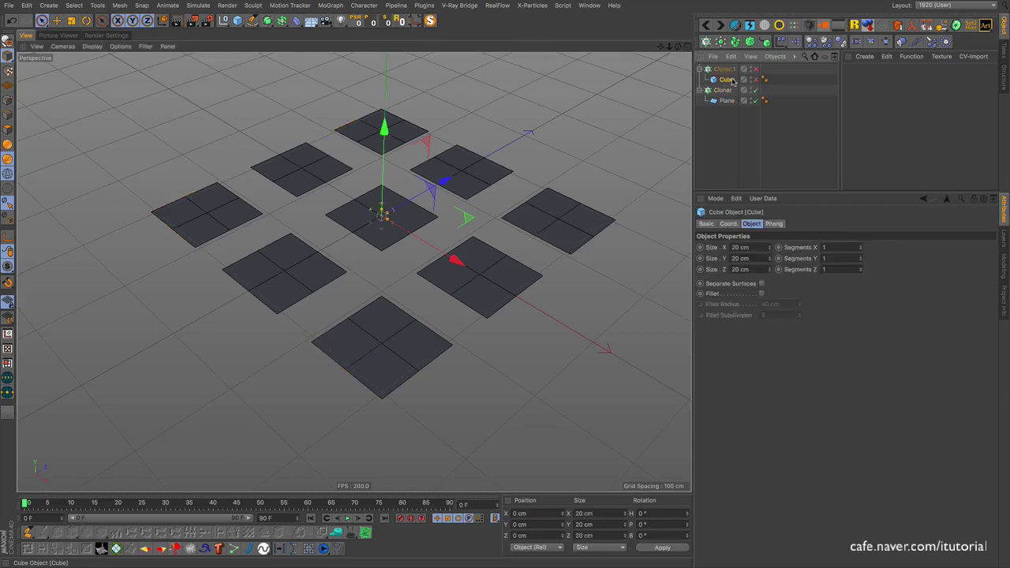
pyautogui.click(755, 80)
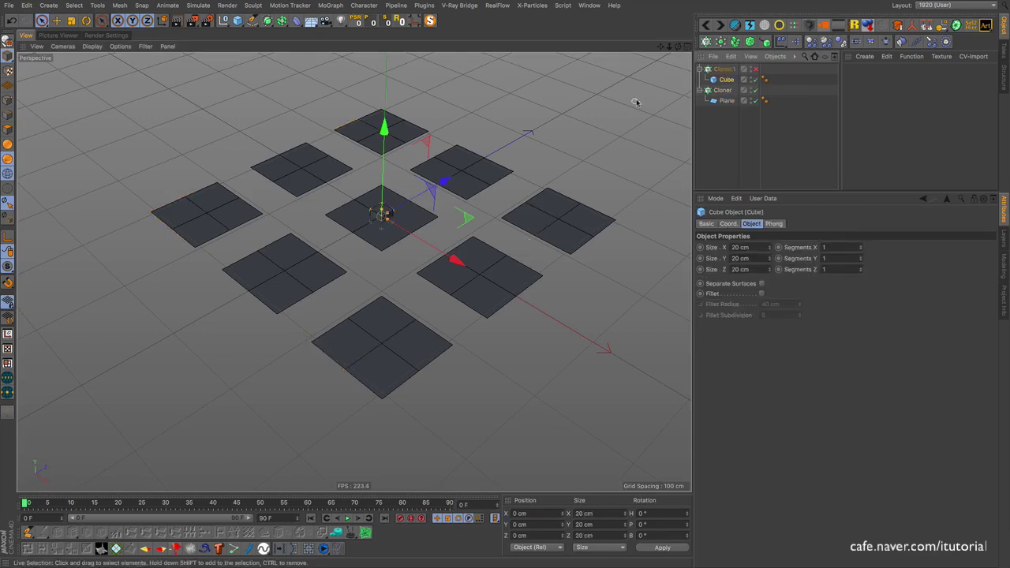
pyautogui.click(755, 69)
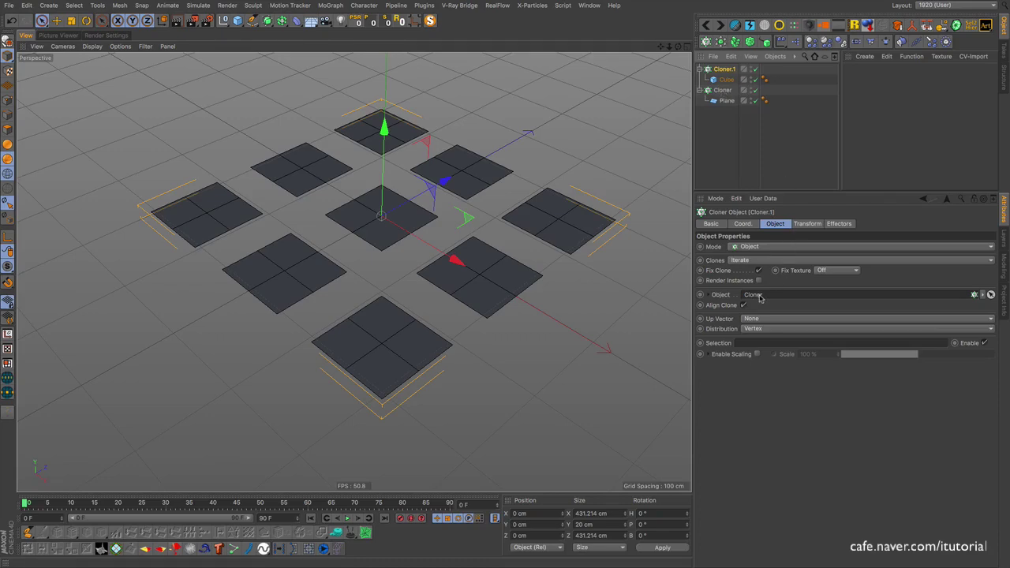
pyautogui.moveTo(394, 234)
pyautogui.keyDown('alt'); pyautogui.mouseDown()
pyautogui.moveTo(300, 221)
pyautogui.moveTo(401, 237)
pyautogui.mouseUp(); pyautogui.keyUp('alt')
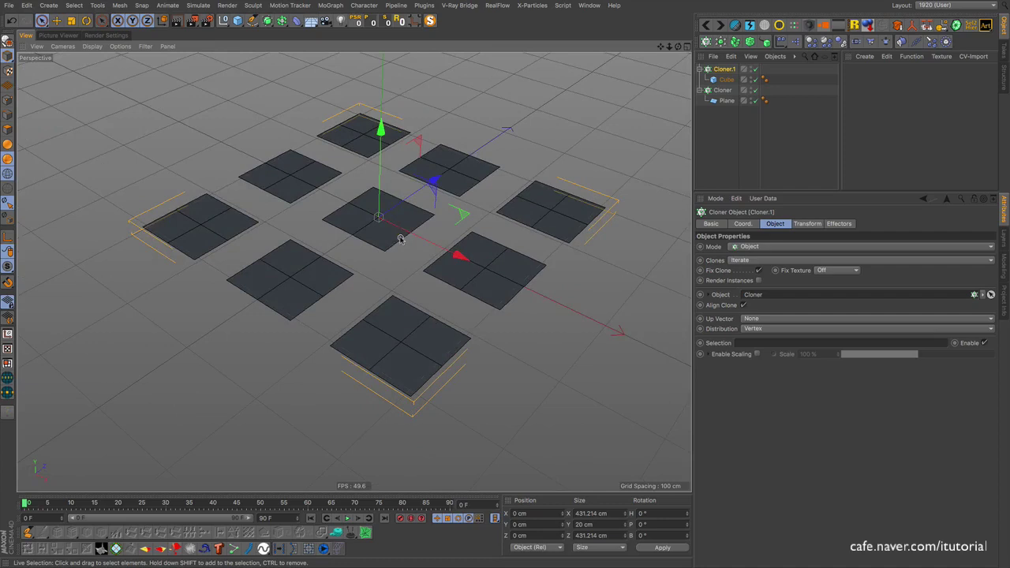
# - Turn off Render Instances for the Plane's Cloner, and compare its settings with those of Cloner.1
pyautogui.click(721, 91)
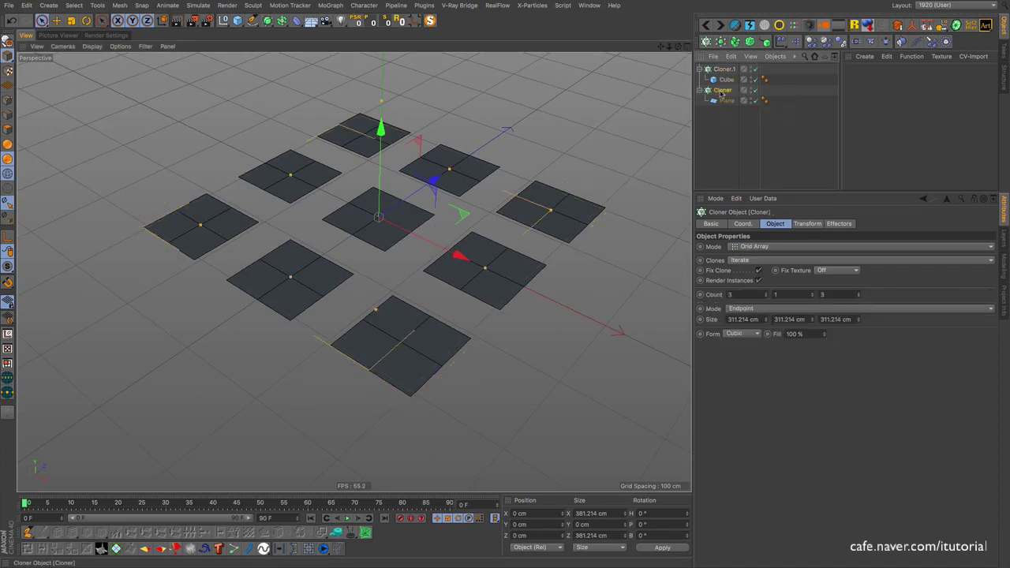
pyautogui.click(759, 281)
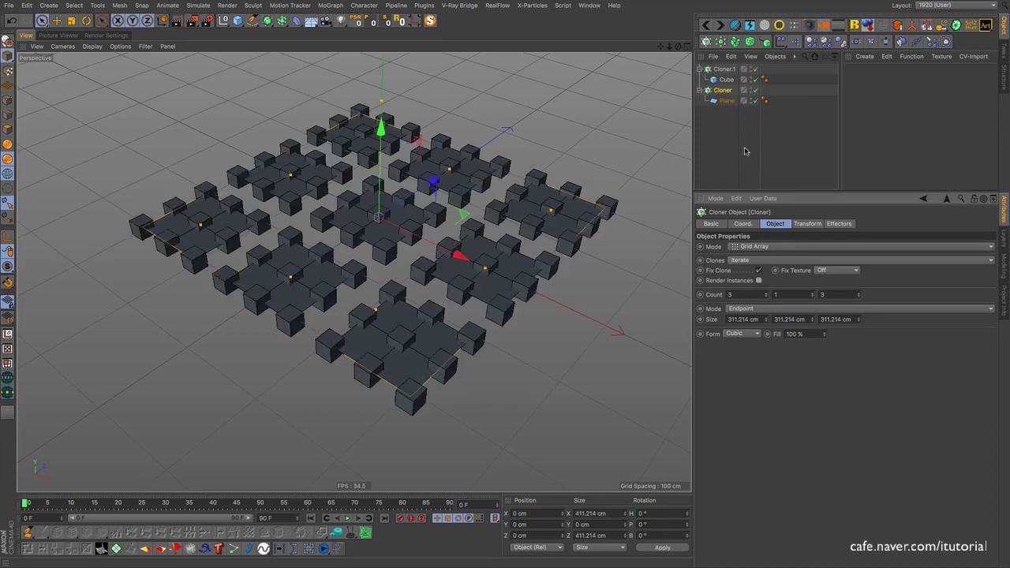
pyautogui.click(724, 69)
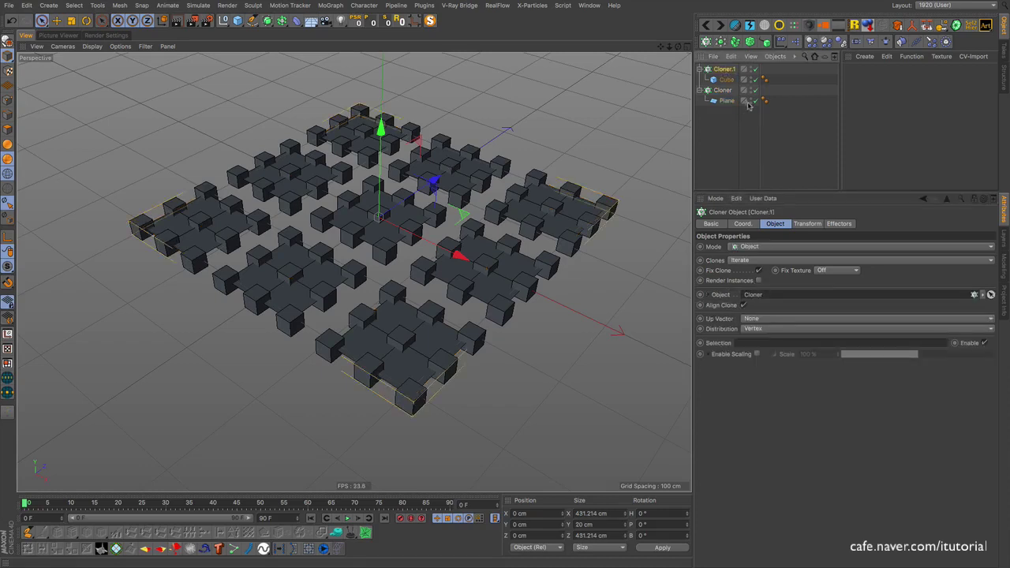
pyautogui.click(724, 91)
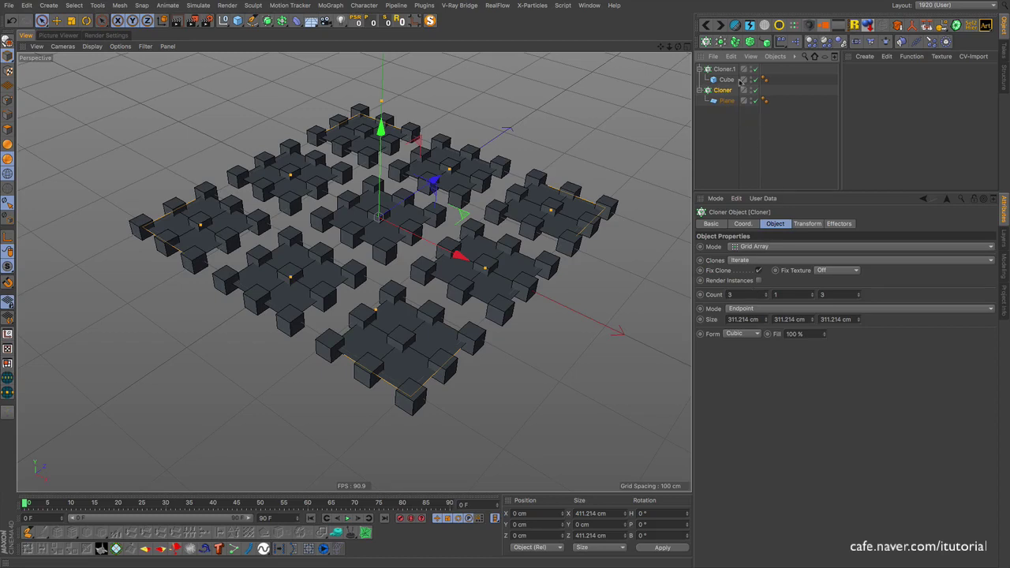
# - Switch to the next open project, enable the Cloner above the Cube and select it to show its settings
pyautogui.click(720, 25)
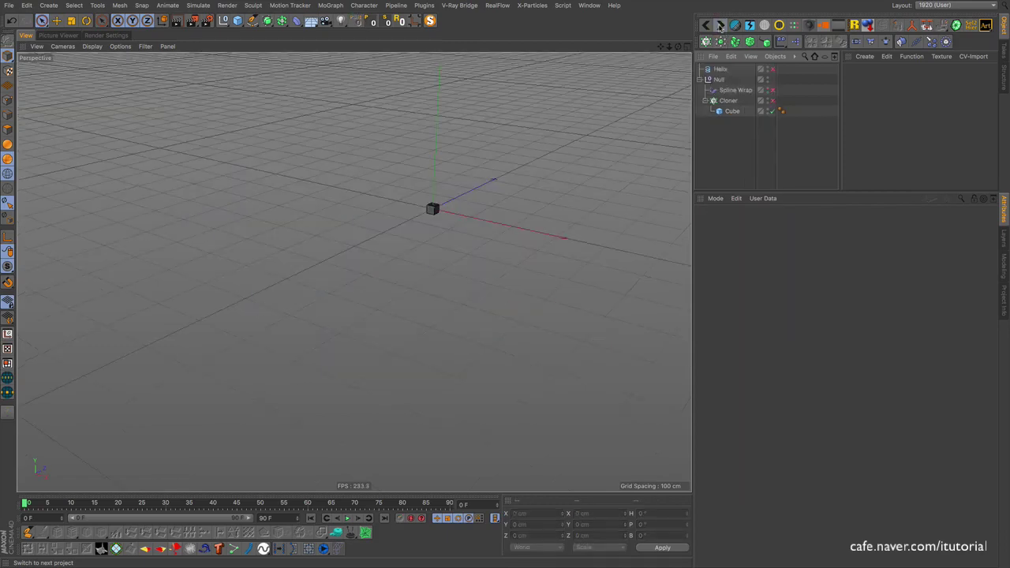
pyautogui.click(732, 112)
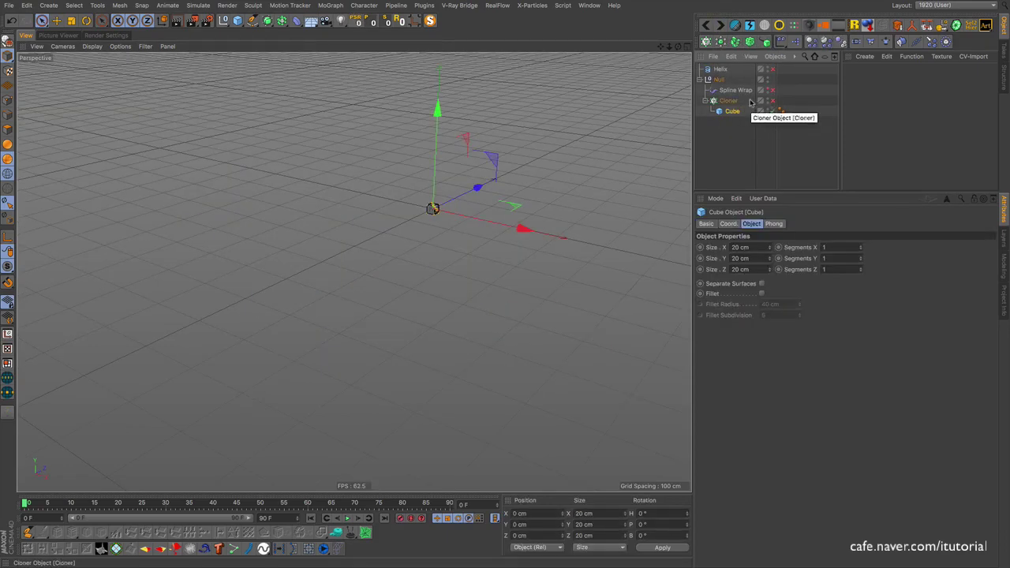
pyautogui.click(772, 100)
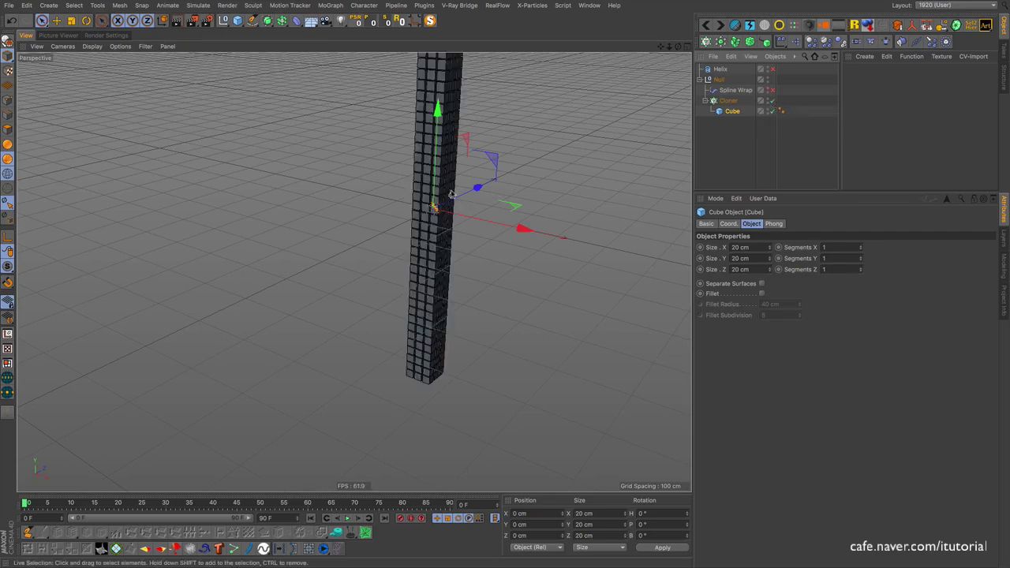
pyautogui.keyDown('alt'); pyautogui.moveTo(452, 194); pyautogui.dragTo(450, 221, button='middle'); pyautogui.keyUp('alt')
pyautogui.scroll(-2, 450, 221)
pyautogui.keyDown('alt'); pyautogui.moveTo(440, 197); pyautogui.dragTo(458, 210); pyautogui.keyUp('alt')
pyautogui.click(727, 101)
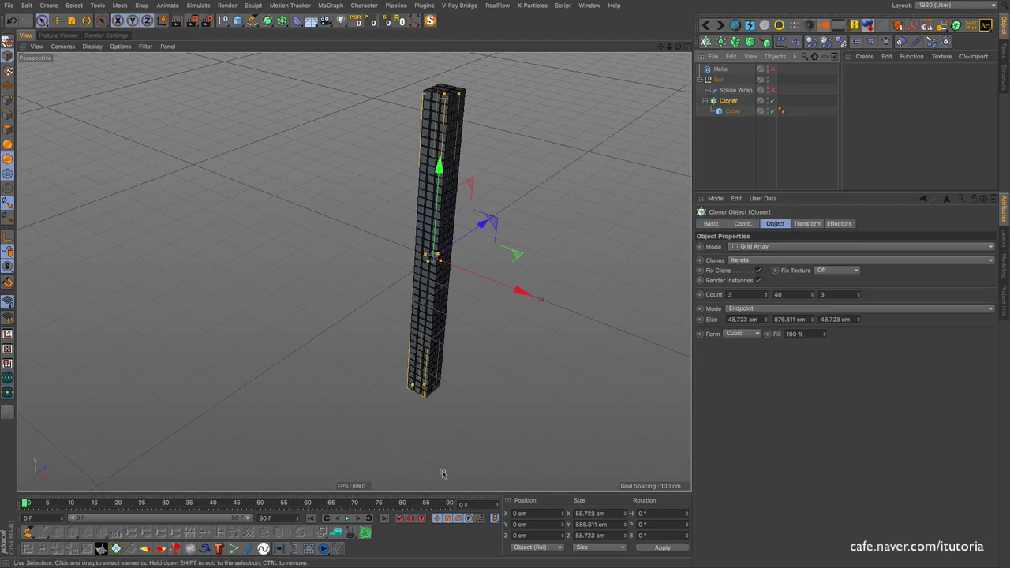
# - Play the animation to check viewport performance, stop it and return to frame 0
pyautogui.click(347, 518)
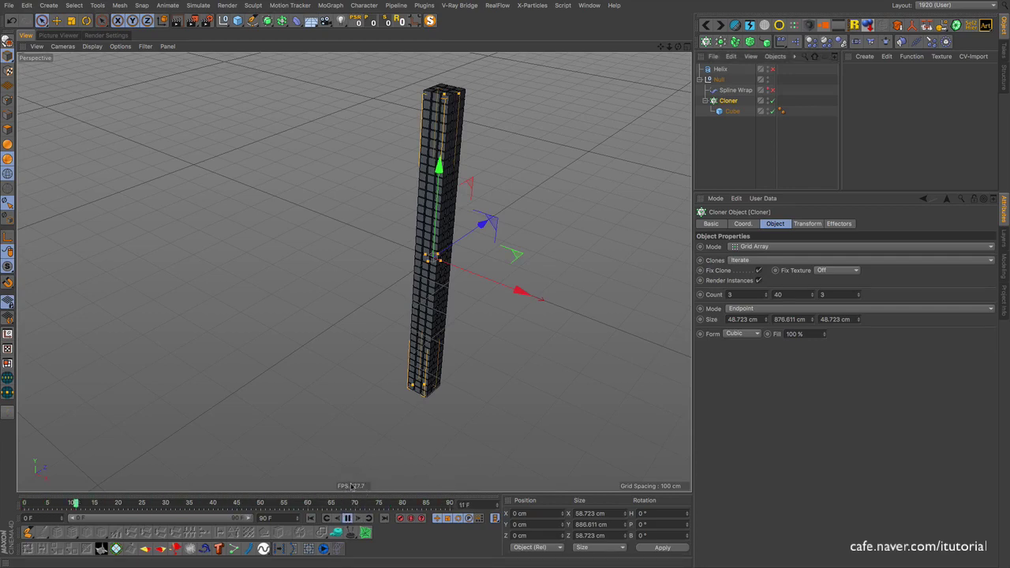
pyautogui.click(347, 519)
pyautogui.click(312, 518)
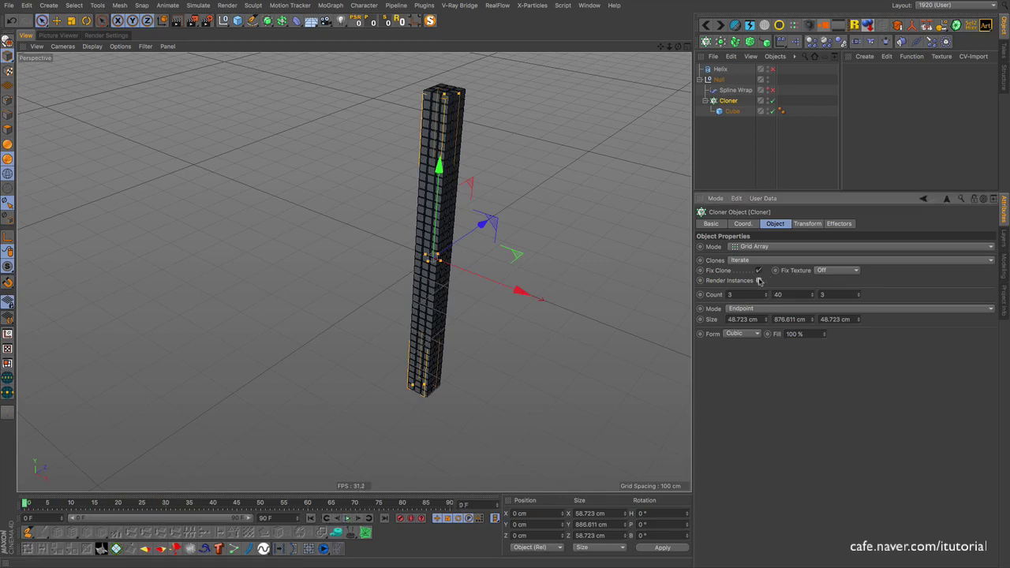
# - Play the animation with Render Instances off to compare viewport performance, stop it and return to frame 0
pyautogui.click(347, 518)
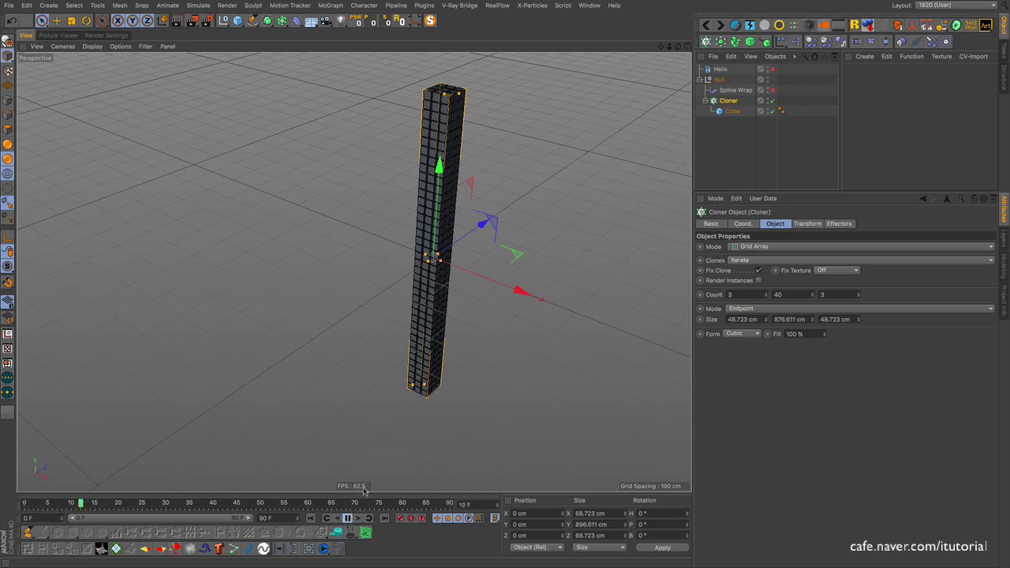
pyautogui.click(347, 517)
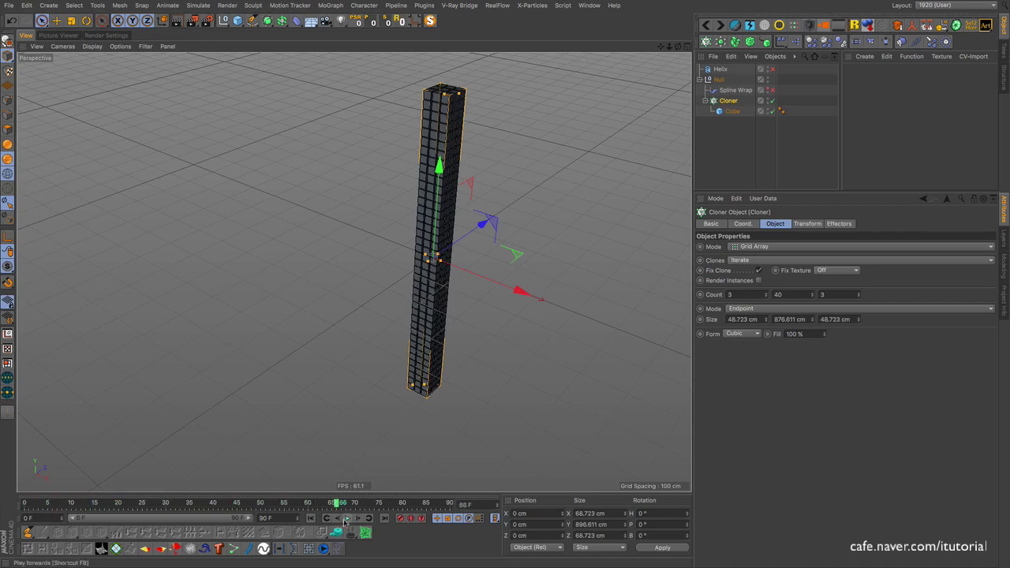
pyautogui.click(312, 517)
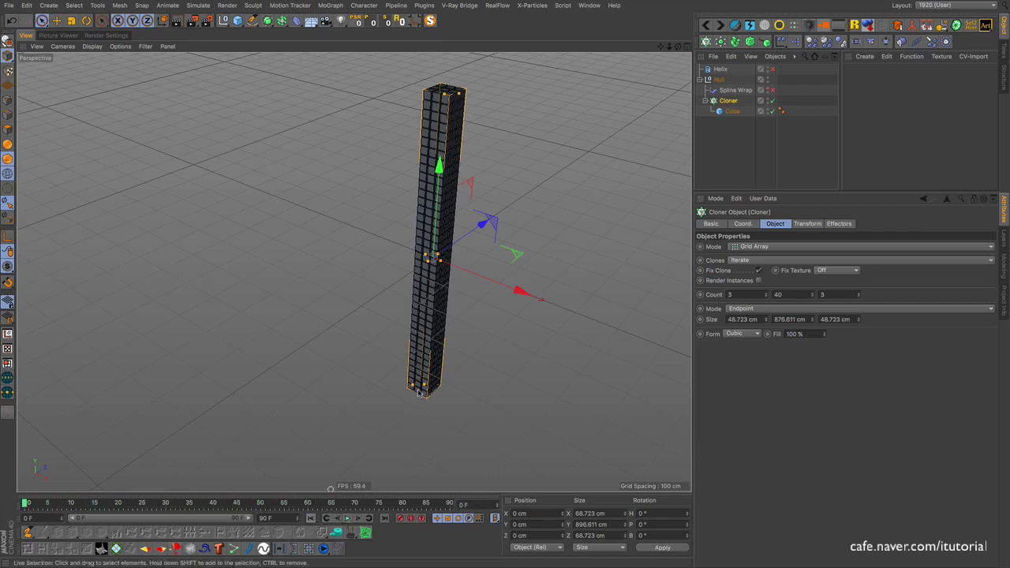
# - Turn Render Instances back on for the Cloner, collapse its hierarchy and enable the Spline Wrap
pyautogui.click(757, 281)
pyautogui.keyDown('alt'); pyautogui.moveTo(519, 291); pyautogui.dragTo(438, 238); pyautogui.keyUp('alt')
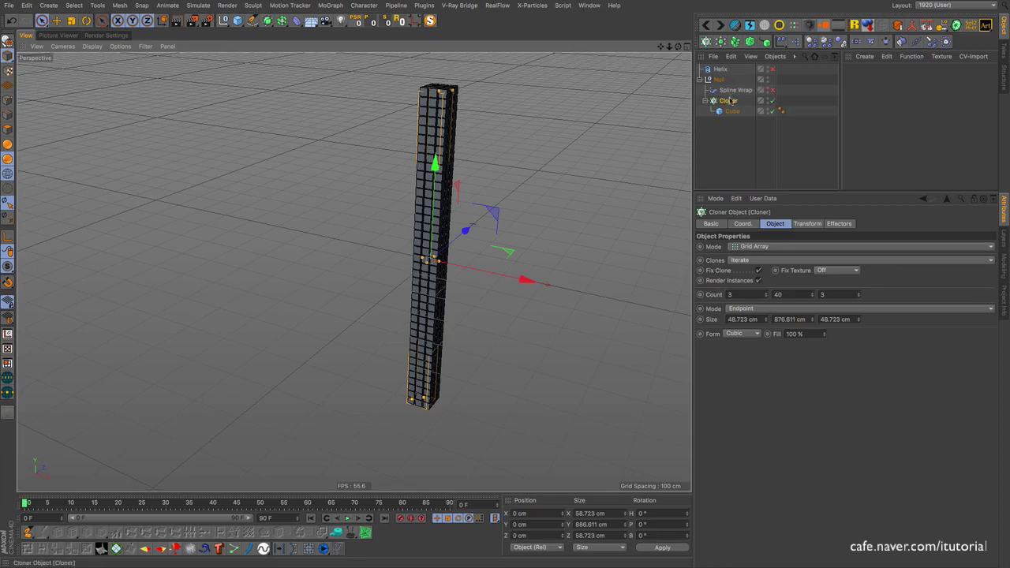
pyautogui.click(705, 101)
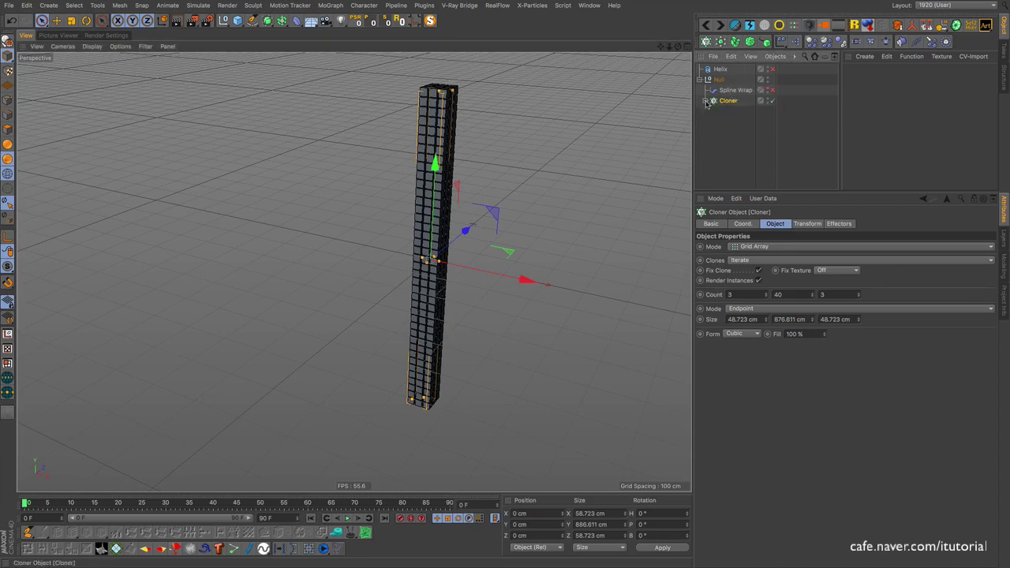
pyautogui.click(773, 91)
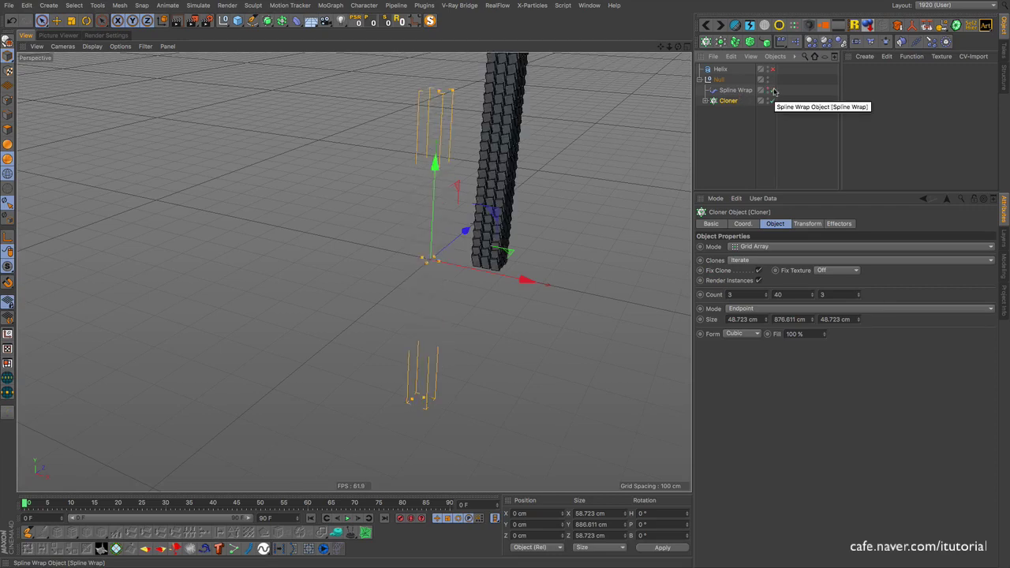
# - Review the Spline Wrap's settings, and enable the Helix it uses as its spline
pyautogui.click(734, 91)
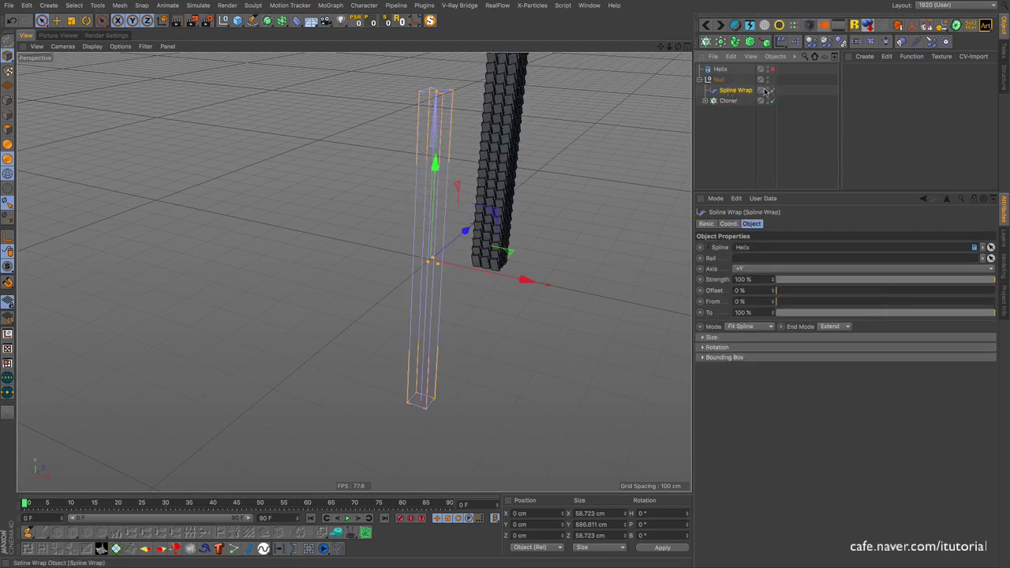
pyautogui.click(720, 69)
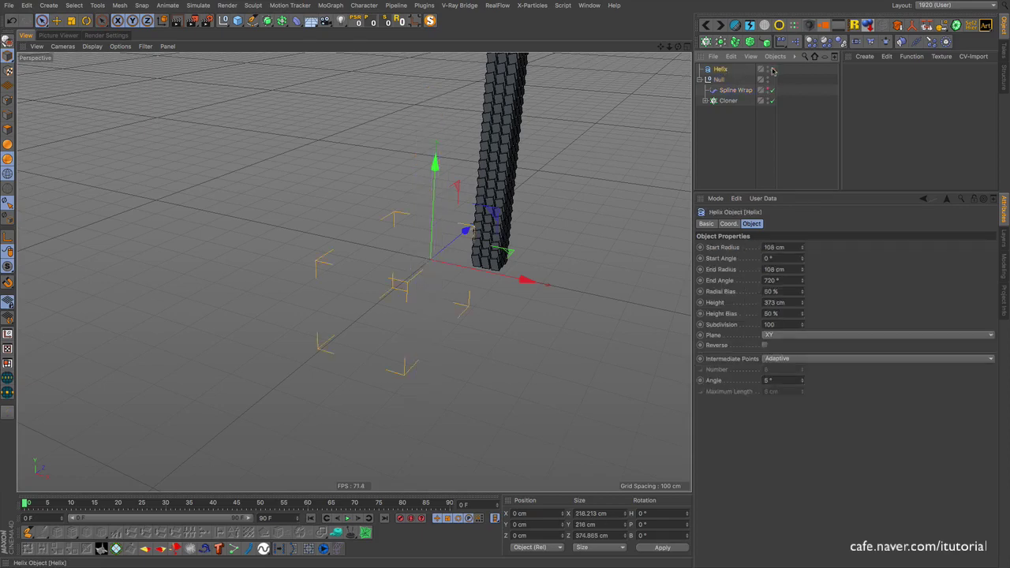
pyautogui.click(773, 70)
pyautogui.keyDown('alt'); pyautogui.moveTo(403, 231); pyautogui.dragTo(401, 220); pyautogui.keyUp('alt')
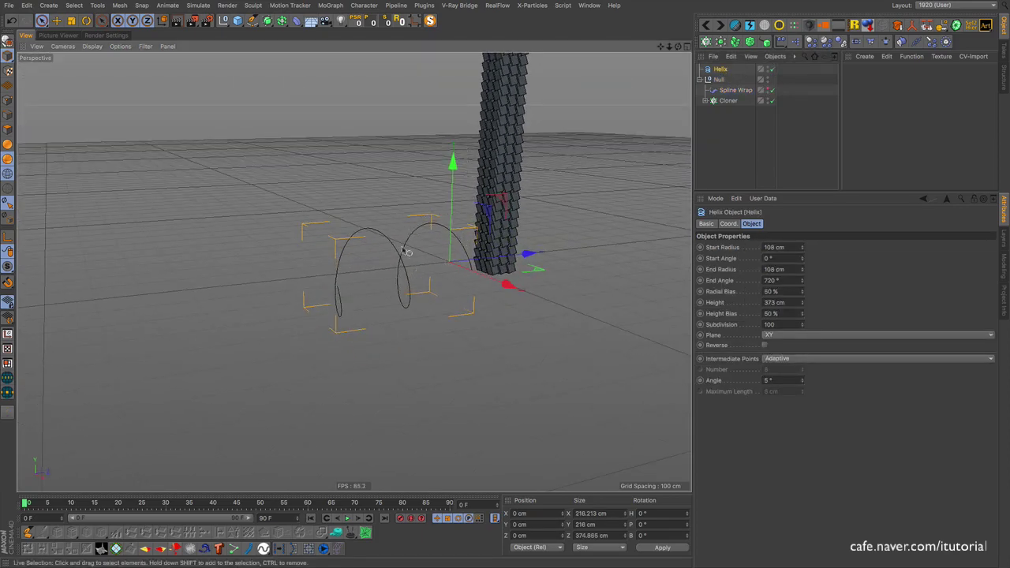
pyautogui.keyDown('alt'); pyautogui.moveTo(353, 272); pyautogui.dragTo(414, 274); pyautogui.keyUp('alt')
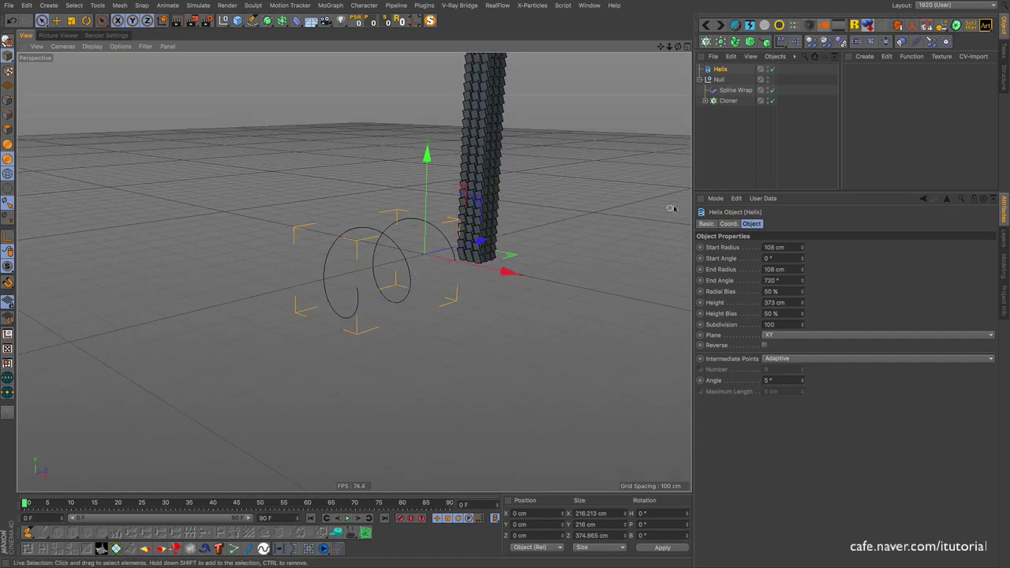
# - Try the +X and +Z axes on the Spline Wrap, and set its axis back to +Y
pyautogui.click(732, 91)
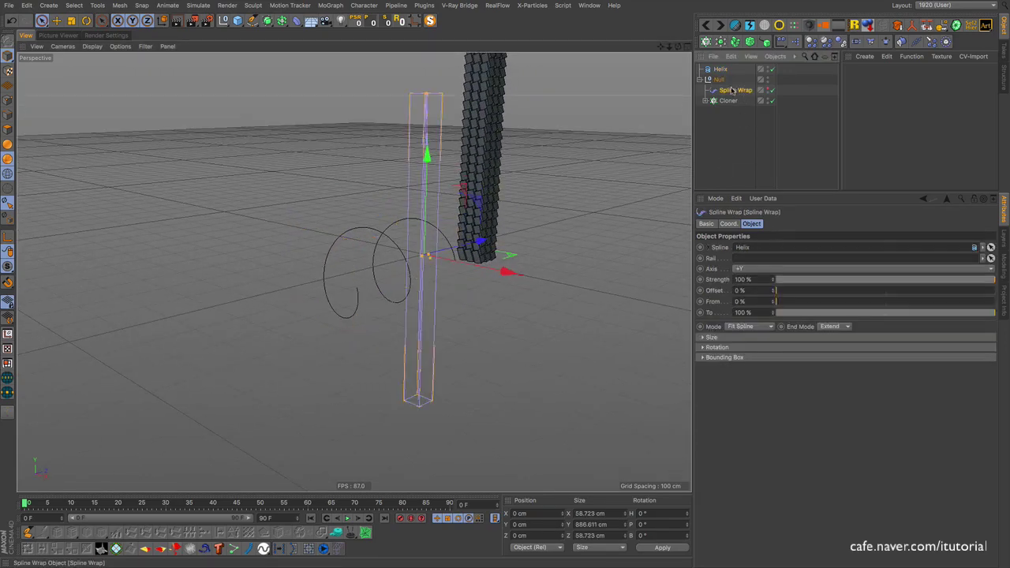
pyautogui.click(763, 269)
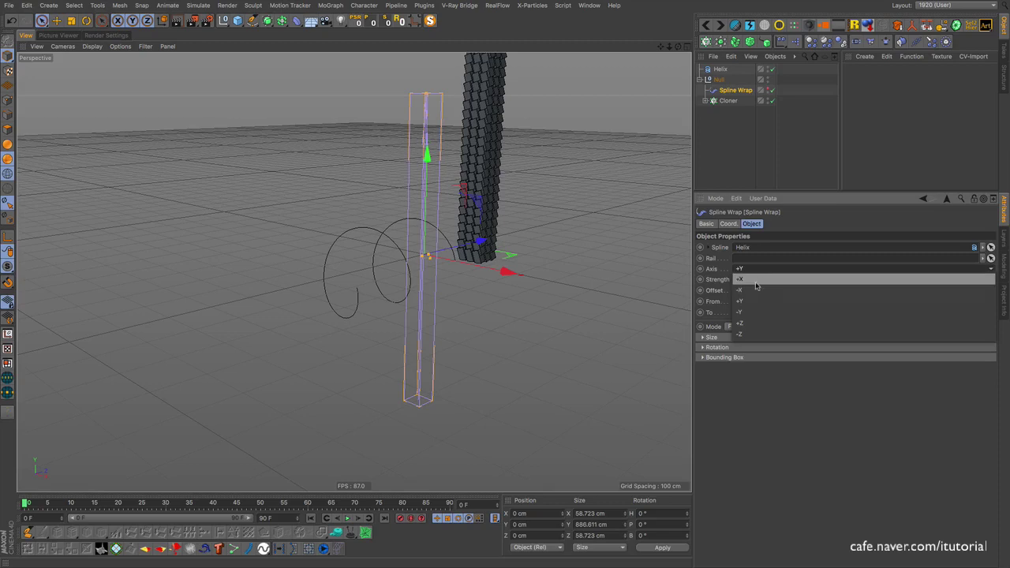
pyautogui.click(756, 281)
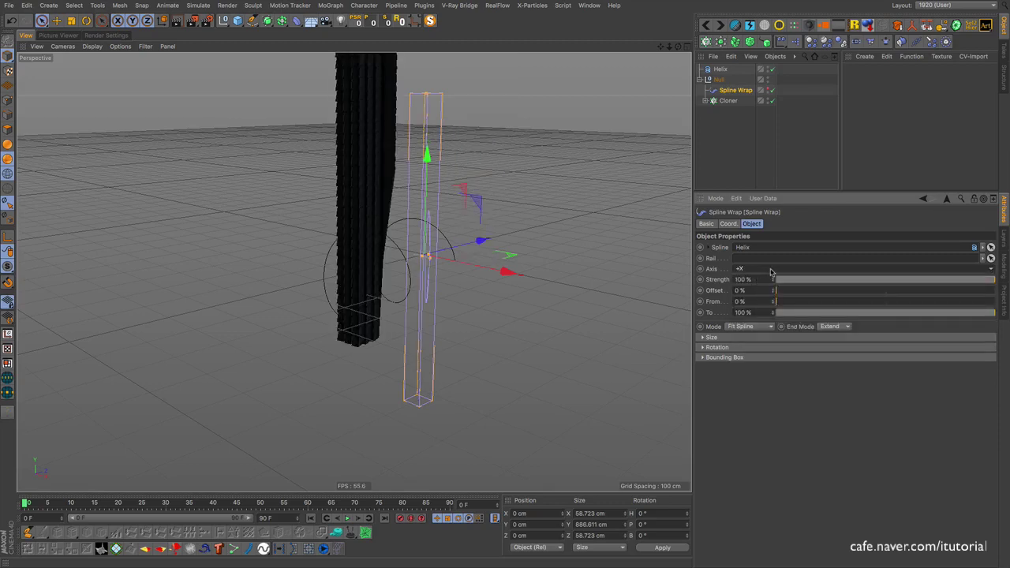
pyautogui.click(772, 269)
pyautogui.click(755, 324)
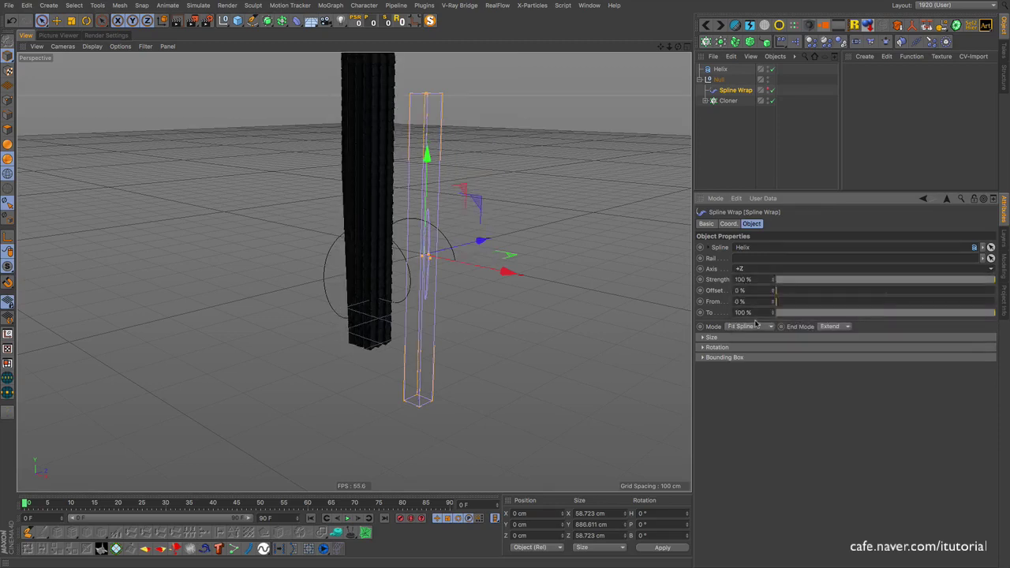
pyautogui.click(764, 269)
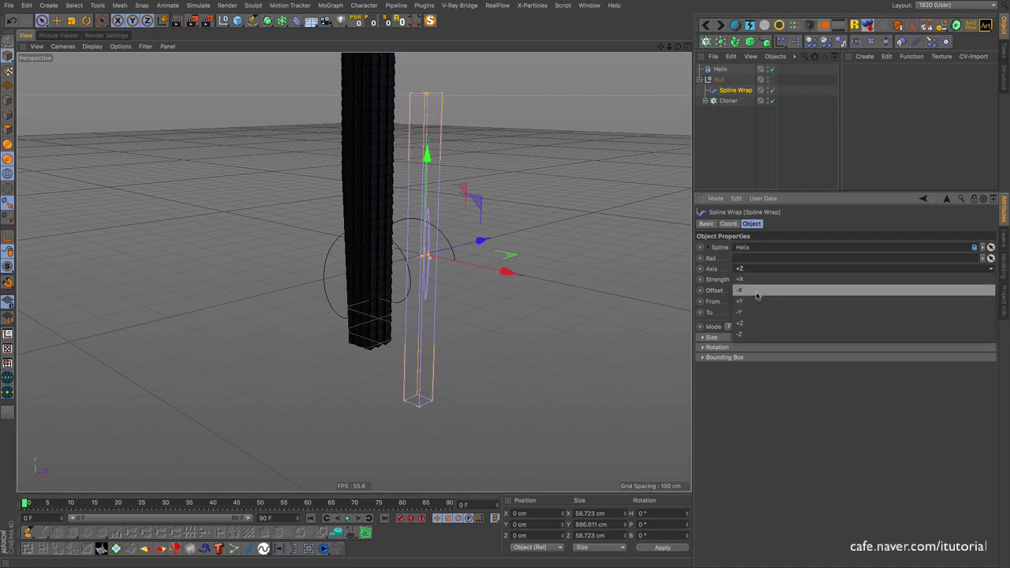
pyautogui.click(756, 301)
# - Turn off Render Instances for the Cloner above the Cube, and inspect the clones along the helix
pyautogui.click(728, 101)
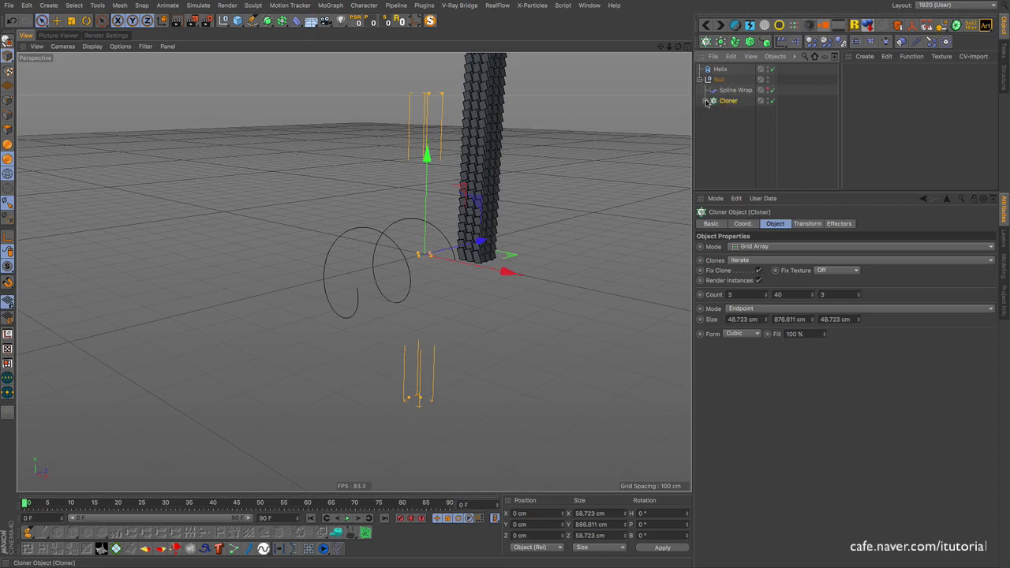
pyautogui.click(759, 281)
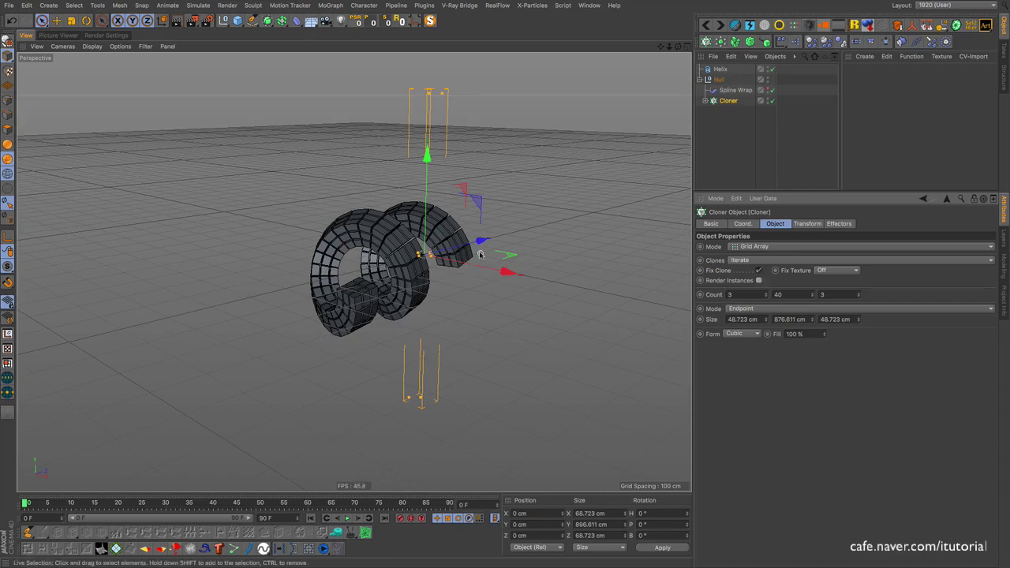
pyautogui.moveTo(481, 255)
pyautogui.keyDown('alt'); pyautogui.mouseDown()
pyautogui.moveTo(390, 274)
pyautogui.moveTo(307, 259)
pyautogui.moveTo(464, 333)
pyautogui.moveTo(355, 334)
pyautogui.moveTo(300, 190)
pyautogui.moveTo(480, 267)
pyautogui.moveTo(469, 259)
pyautogui.mouseUp(); pyautogui.keyUp('alt')
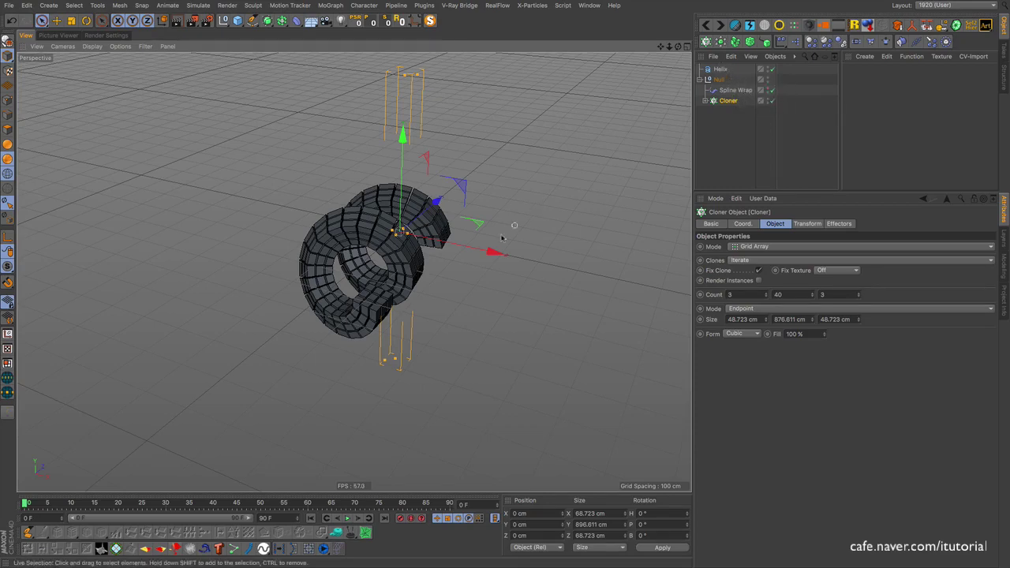
pyautogui.keyDown('alt'); pyautogui.moveTo(472, 230); pyautogui.dragTo(439, 202); pyautogui.keyUp('alt')
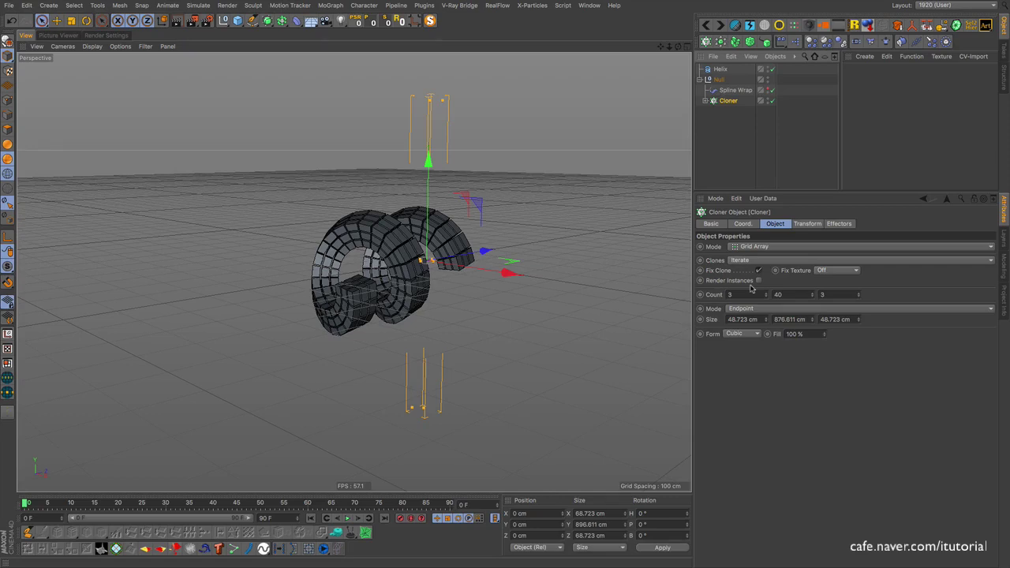
# - Switch to the open project containing the Sweep, and review the Connect object's Weld option and the Cloner's settings
pyautogui.click(282, 20)
pyautogui.click(720, 26)
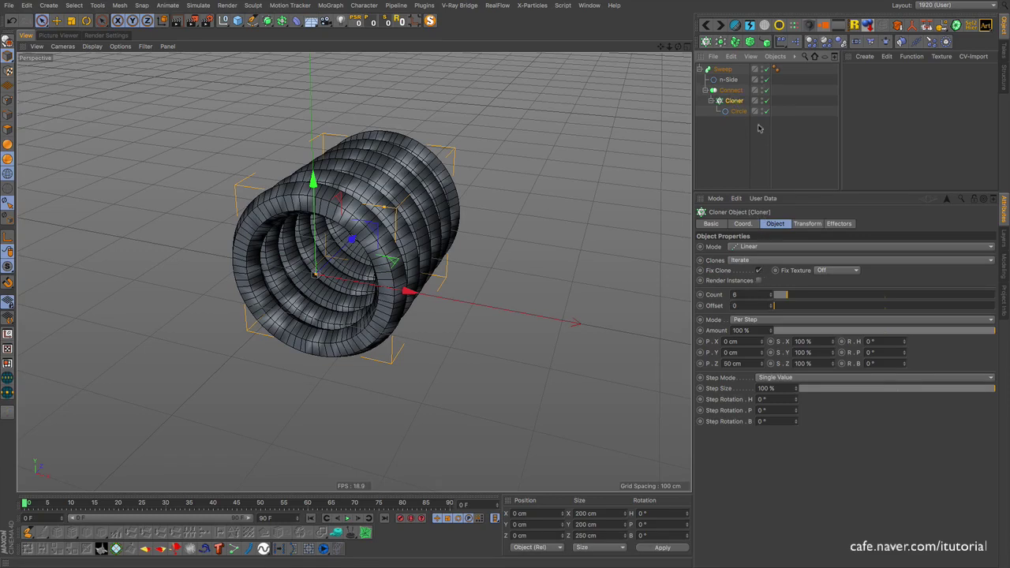
pyautogui.click(732, 90)
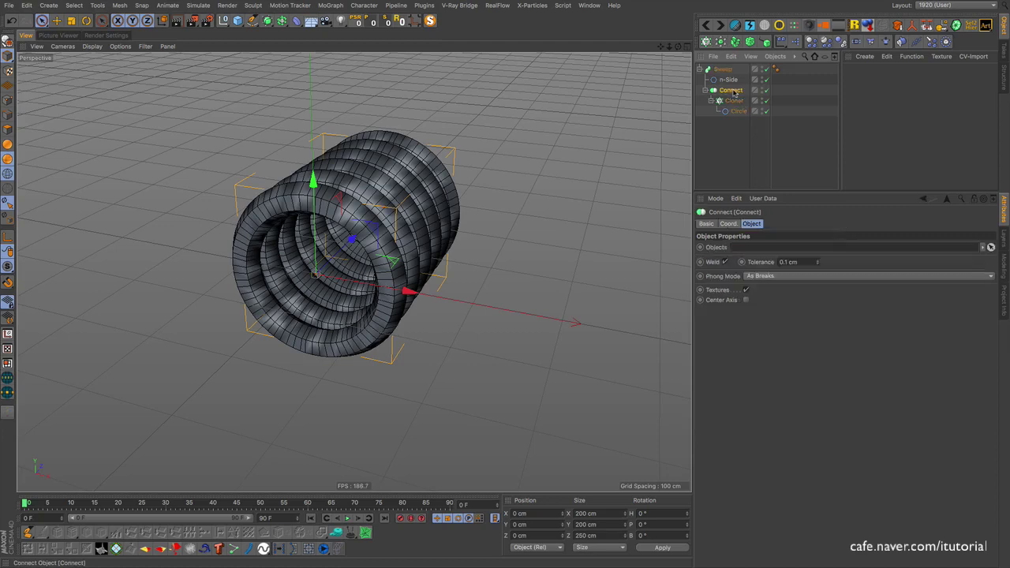
pyautogui.click(724, 262)
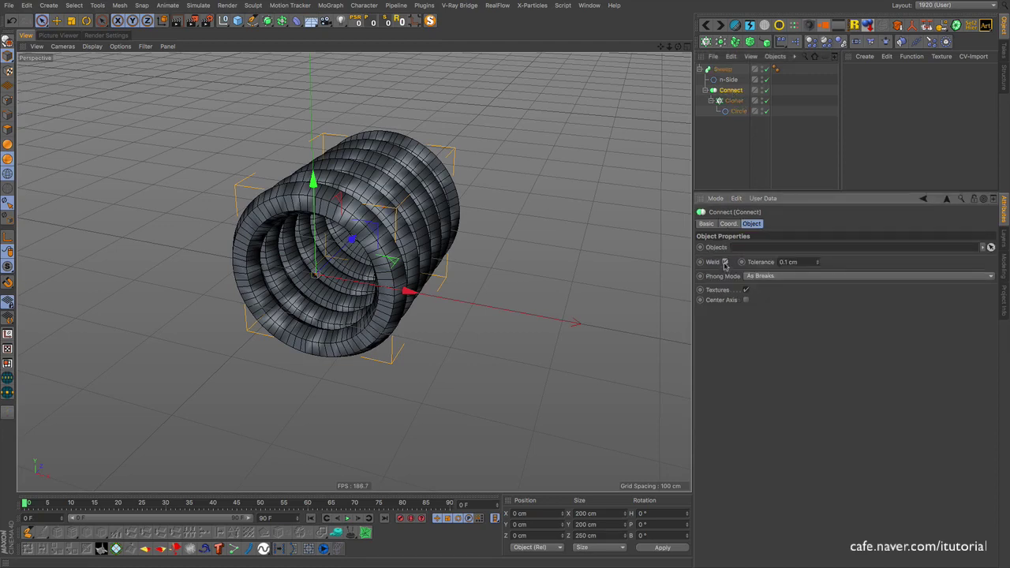
pyautogui.click(734, 101)
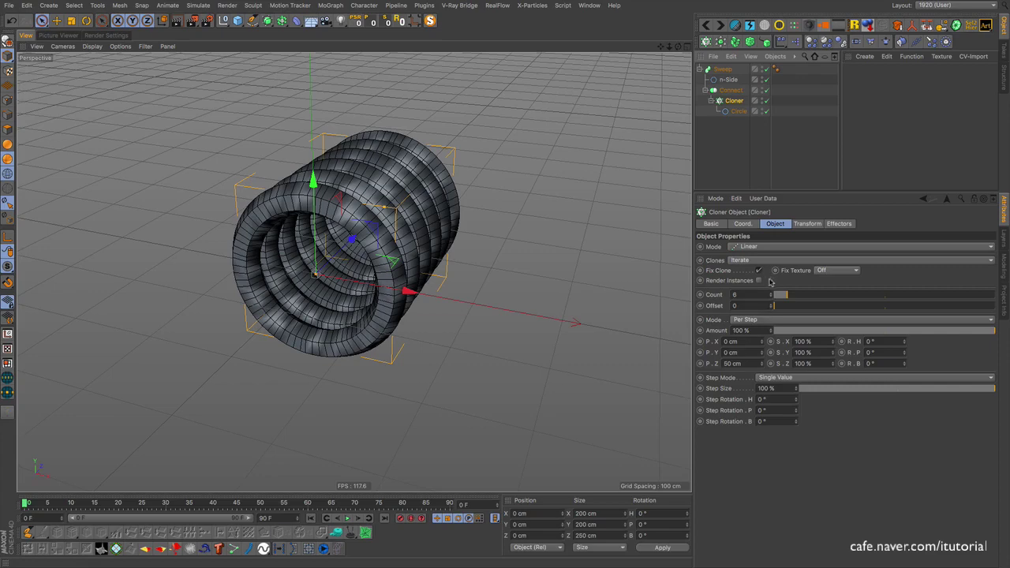